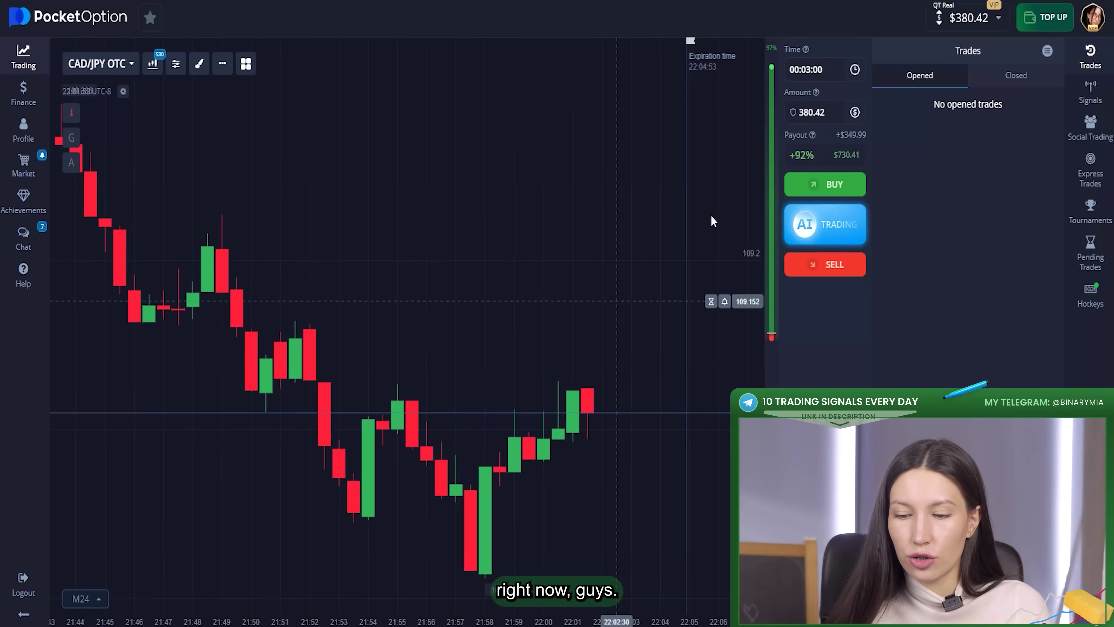
Step: Set the trade expiry to 1 minute and the chart timeframe to S15
click(807, 75)
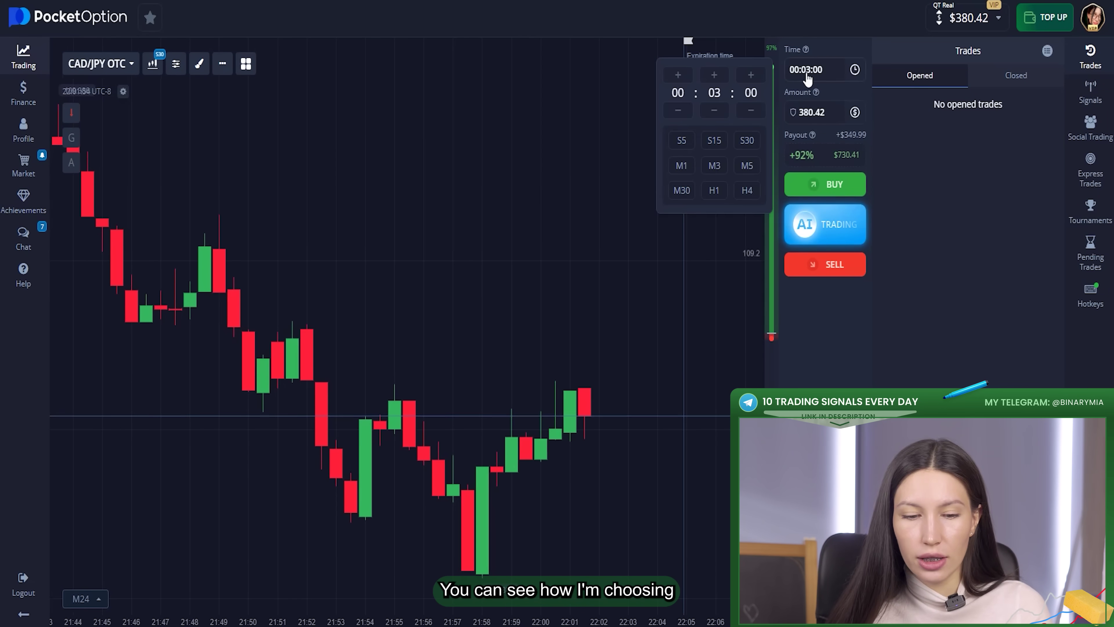
click(682, 167)
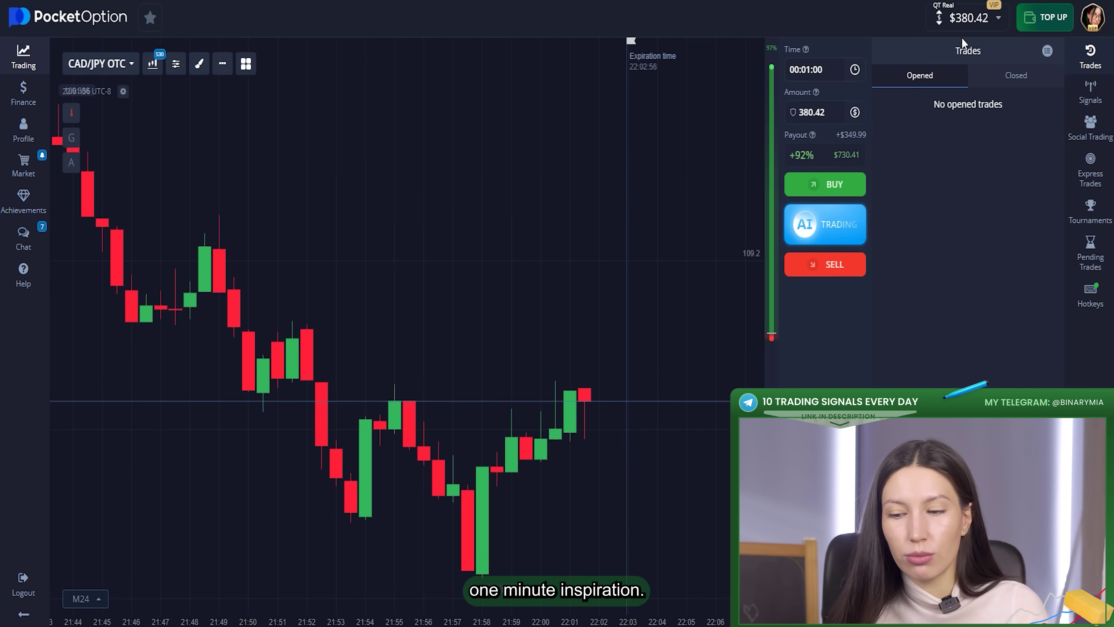
click(153, 66)
click(236, 215)
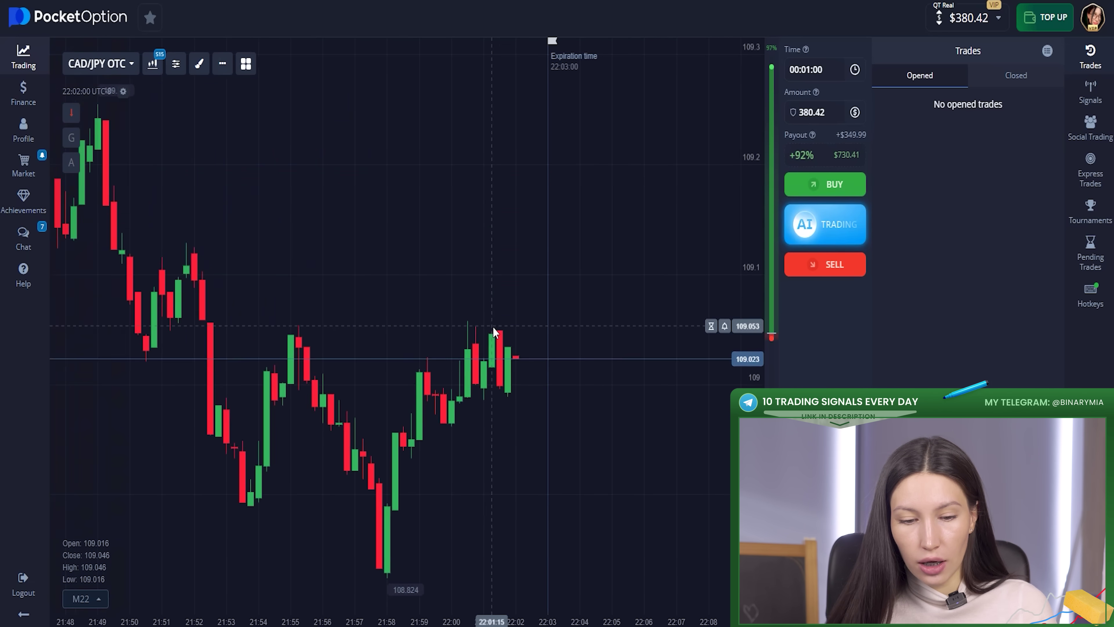
scroll(494, 332, up, 3)
Step: Favourite CAD/JPY, AUD/USD, AUD/CAD, Microsoft, Pfizer Inc and FedEx OTC assets
click(101, 64)
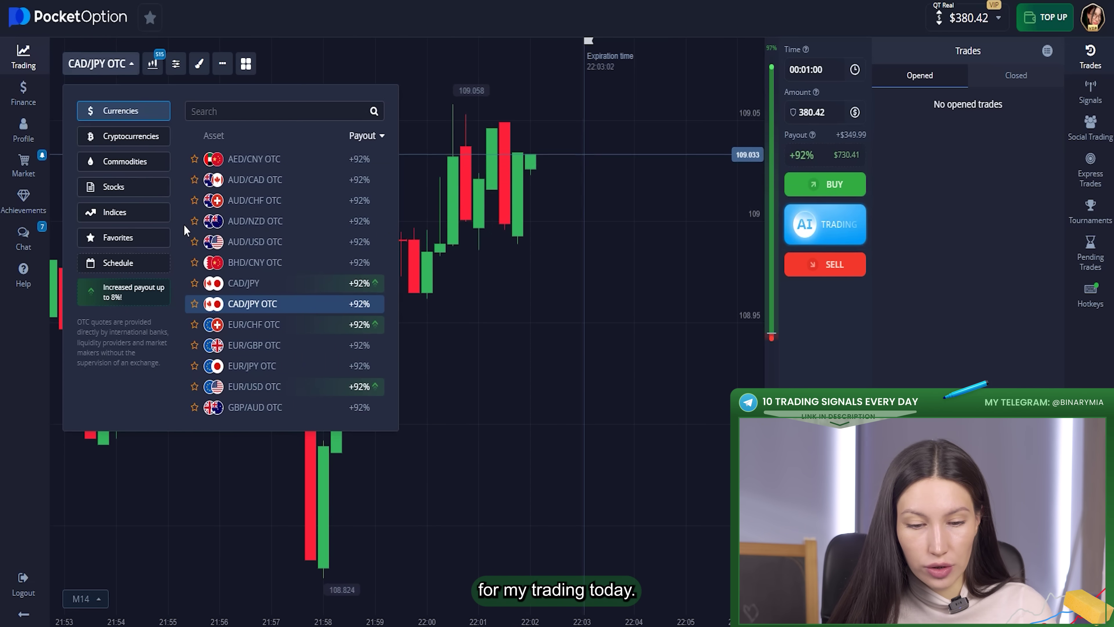
click(194, 303)
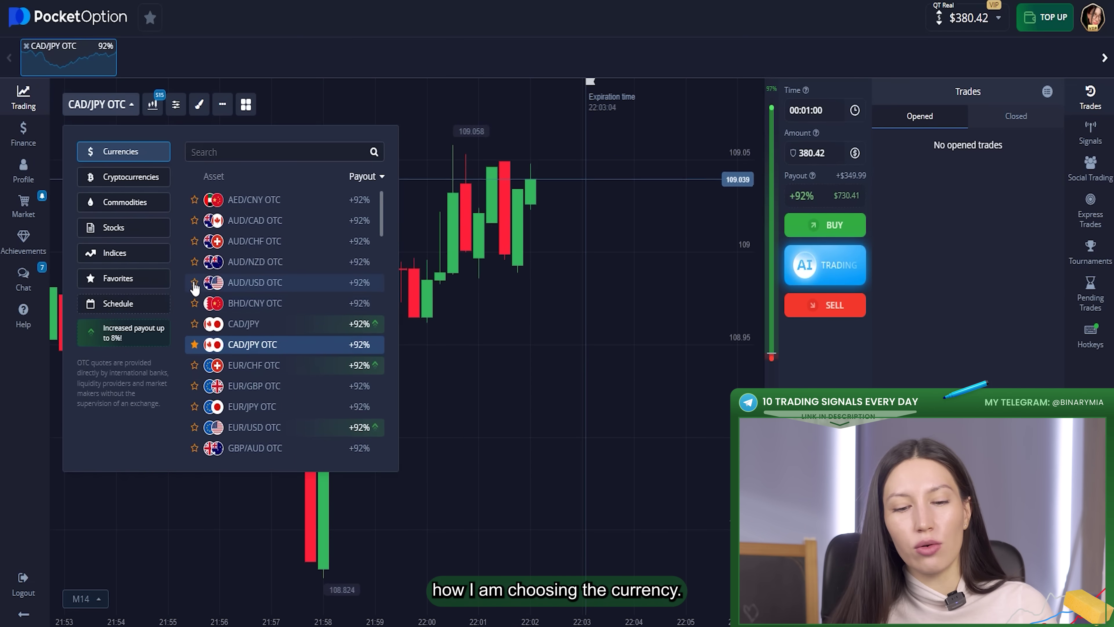
click(195, 282)
click(195, 221)
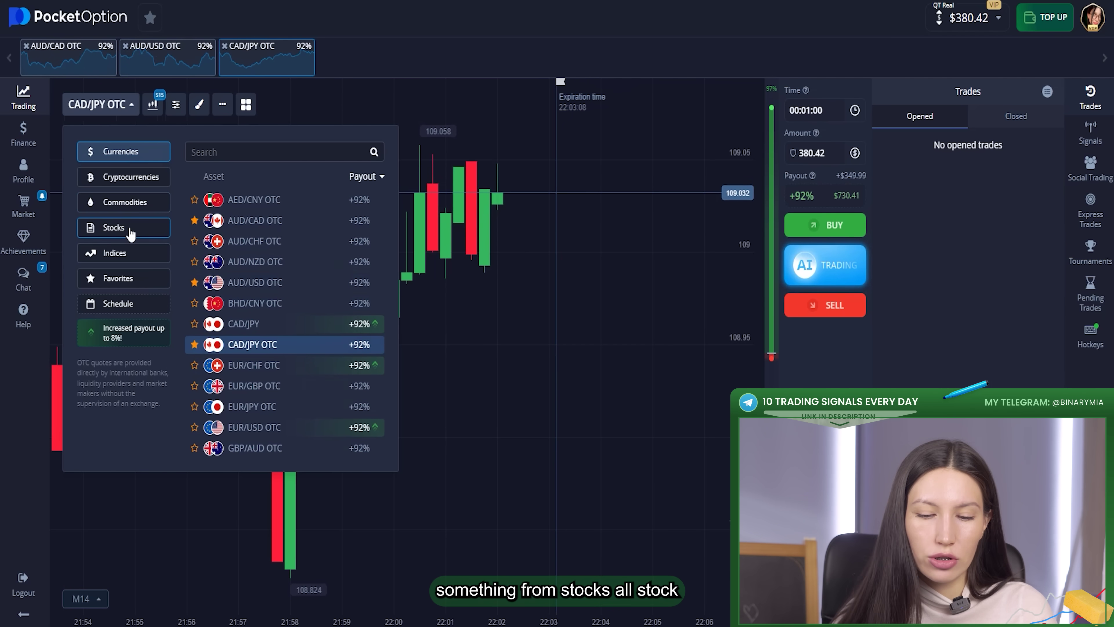
click(131, 234)
click(194, 262)
click(195, 282)
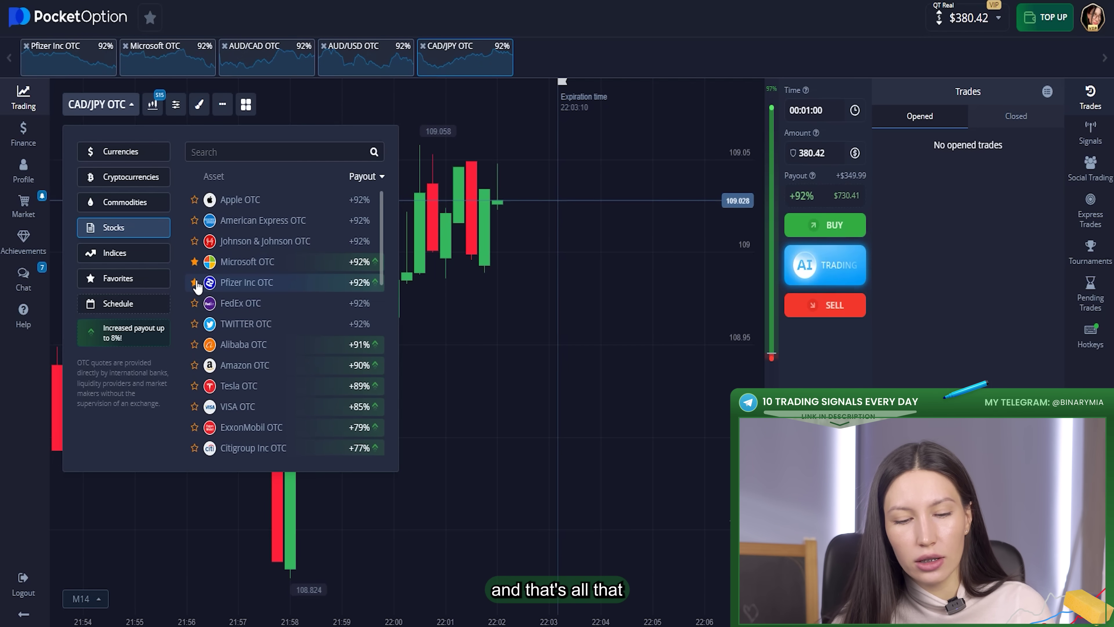
click(194, 303)
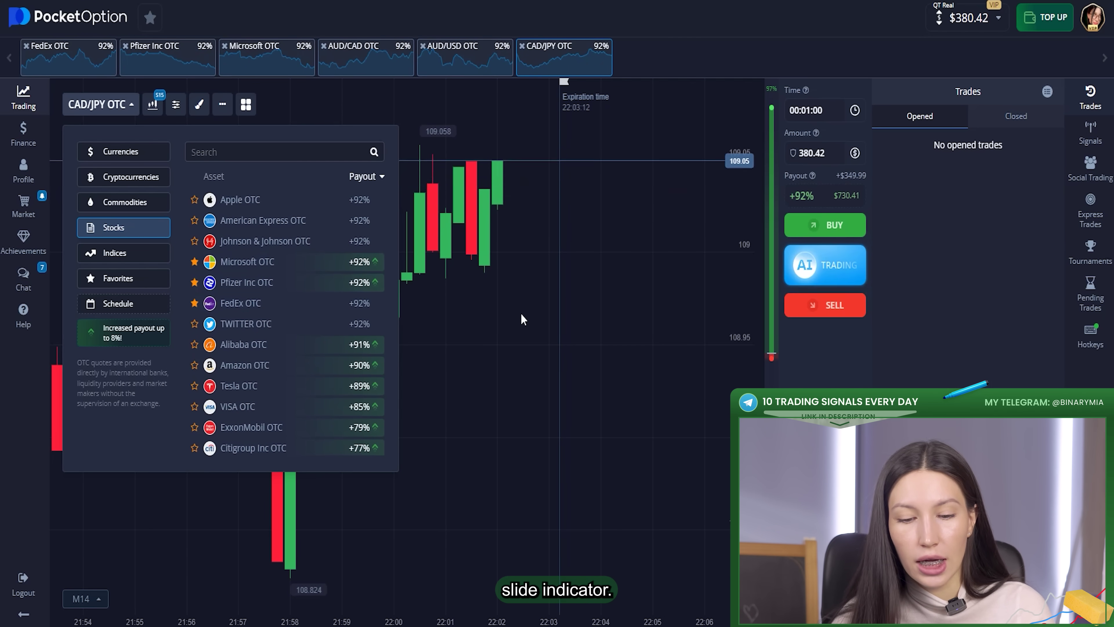
click(520, 319)
Step: Add Bears Power, ADX and Alligator indicators to the chart and open Alligator's settings
click(176, 105)
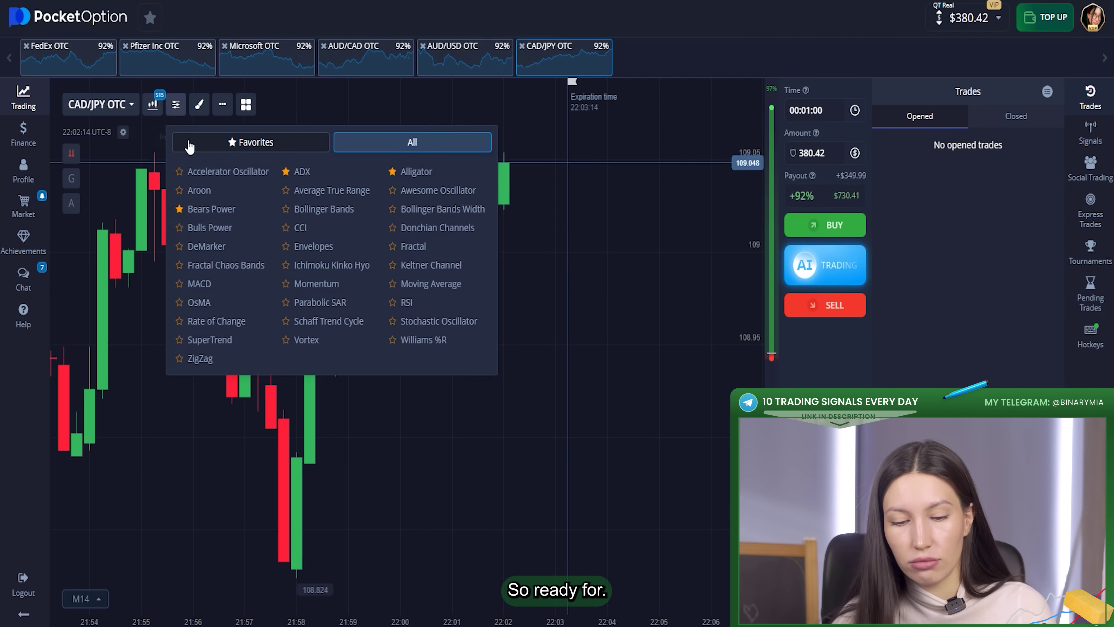
click(213, 209)
click(360, 175)
click(479, 172)
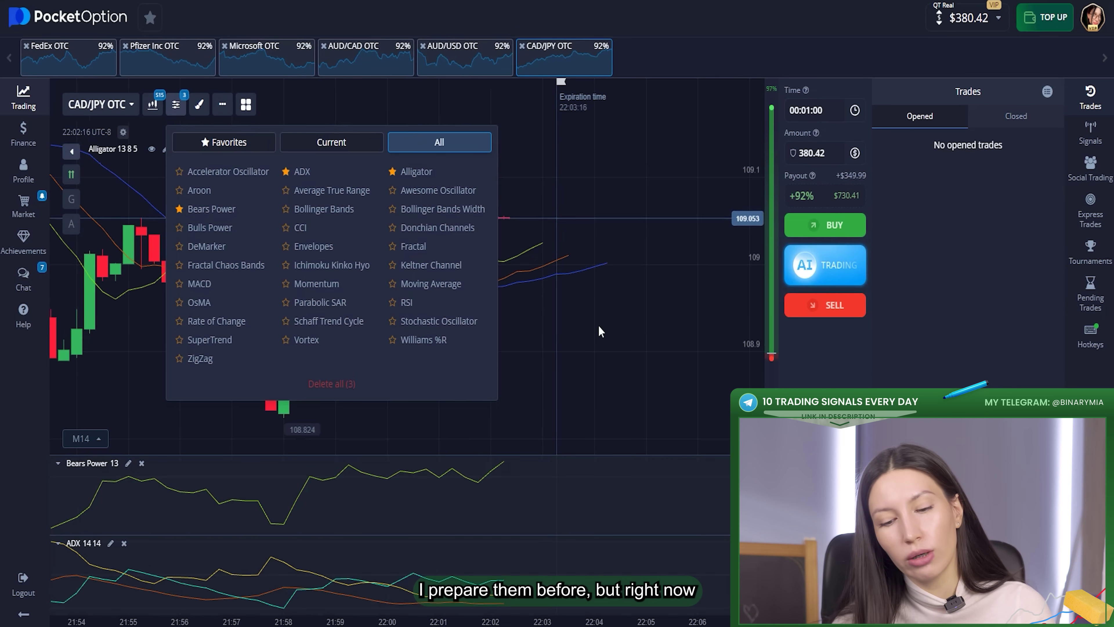
click(515, 303)
scroll(513, 303, up, 5)
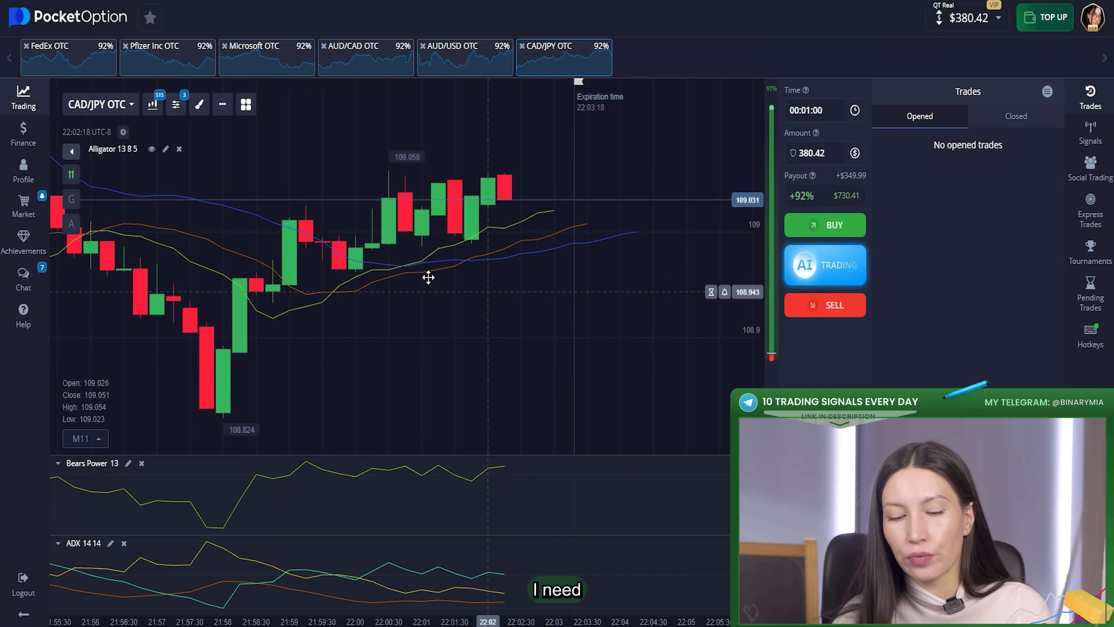
click(166, 149)
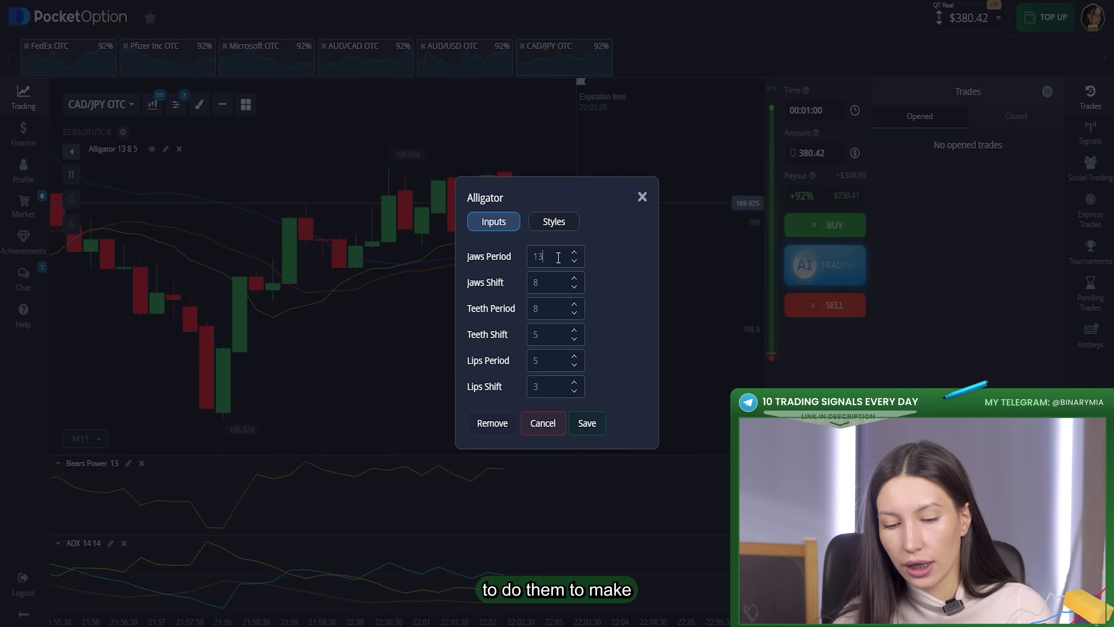
Step: Set Alligator inputs to jaws 20/14, teeth 12/9 and lips 10/7
key(BackSpace)
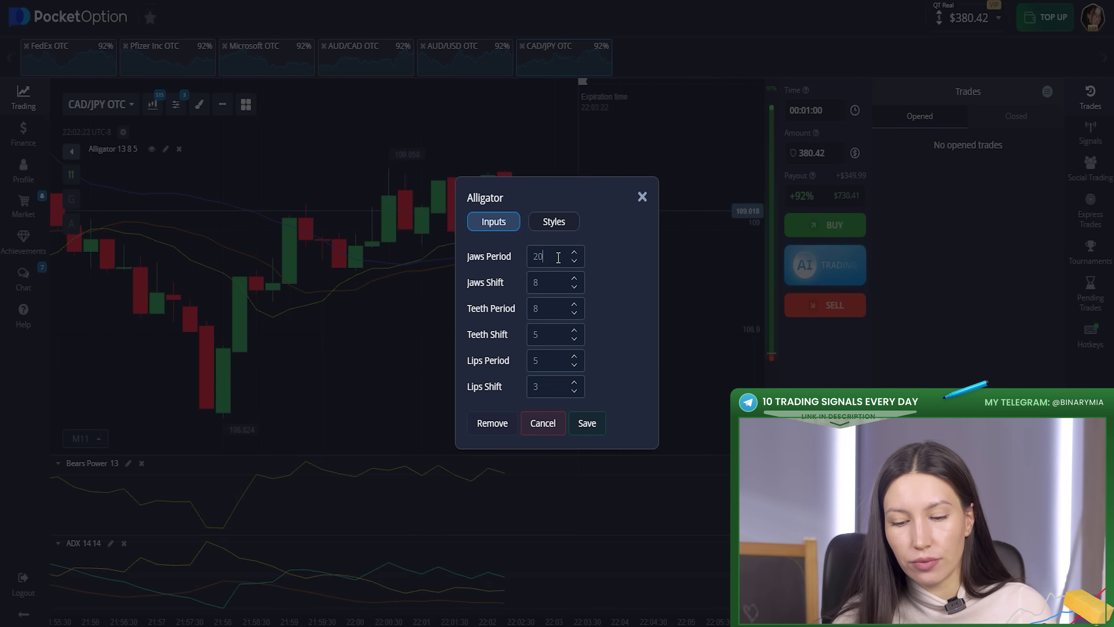
click(551, 282)
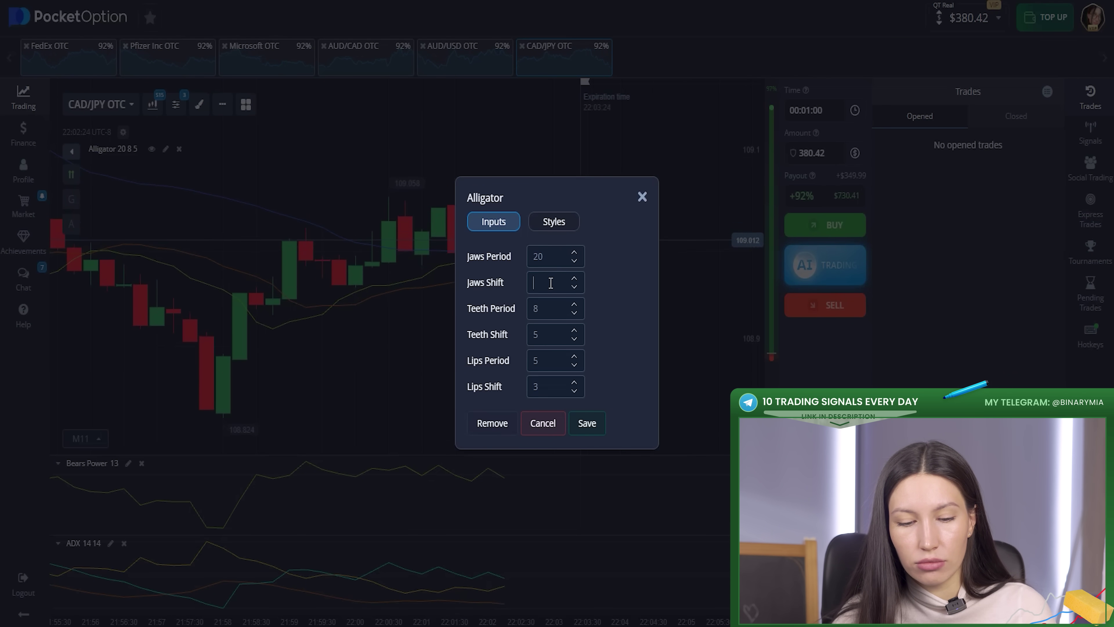
text(14)
click(547, 309)
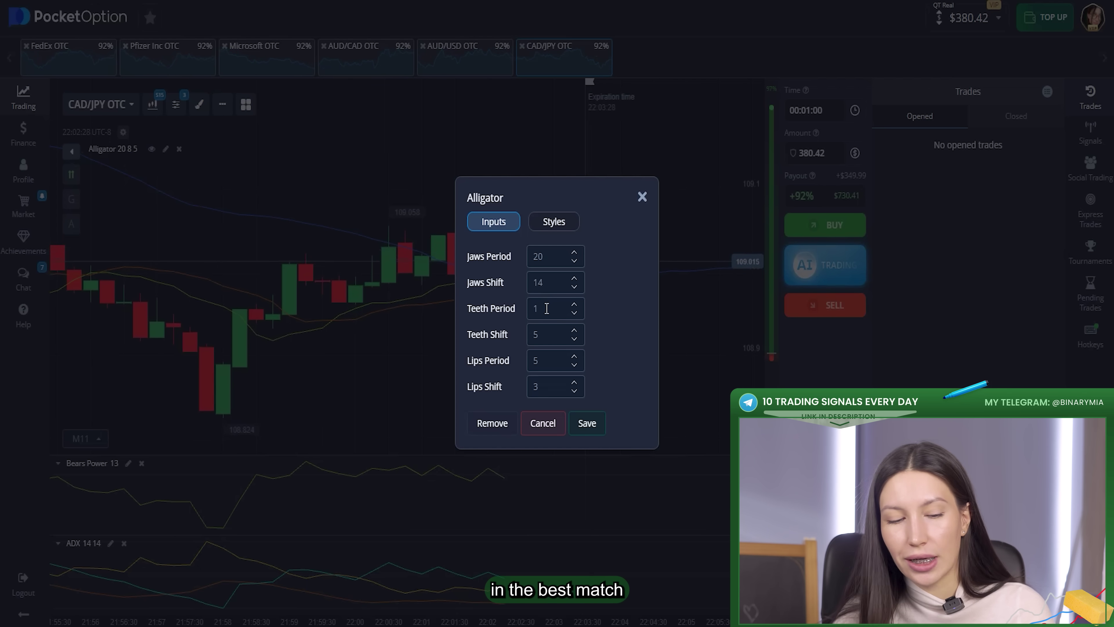
click(551, 333)
key(BackSpace)
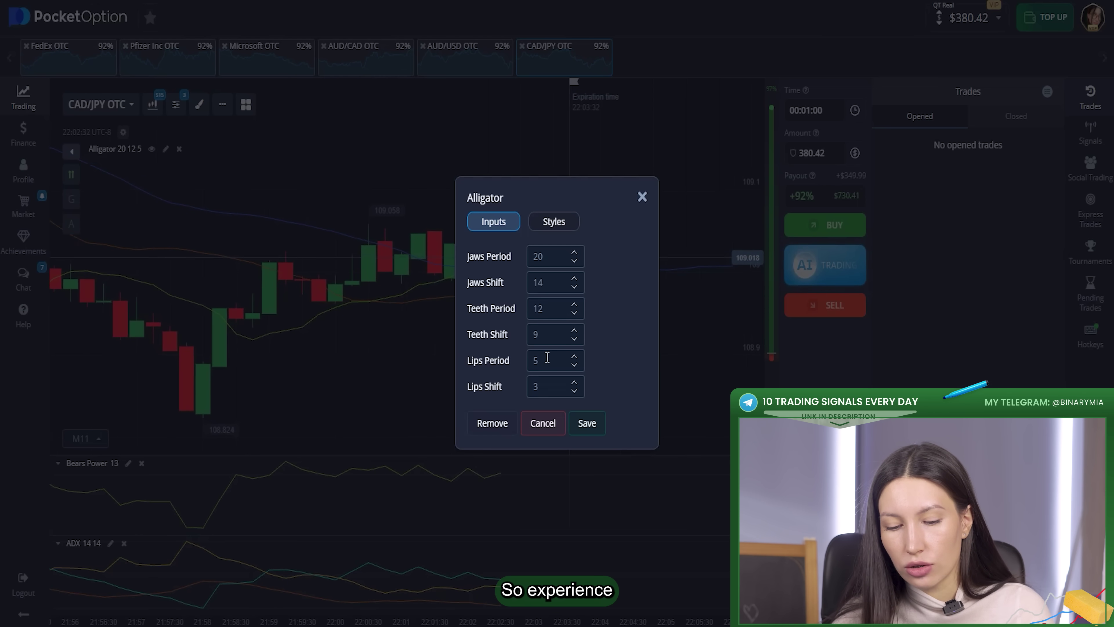
click(551, 390)
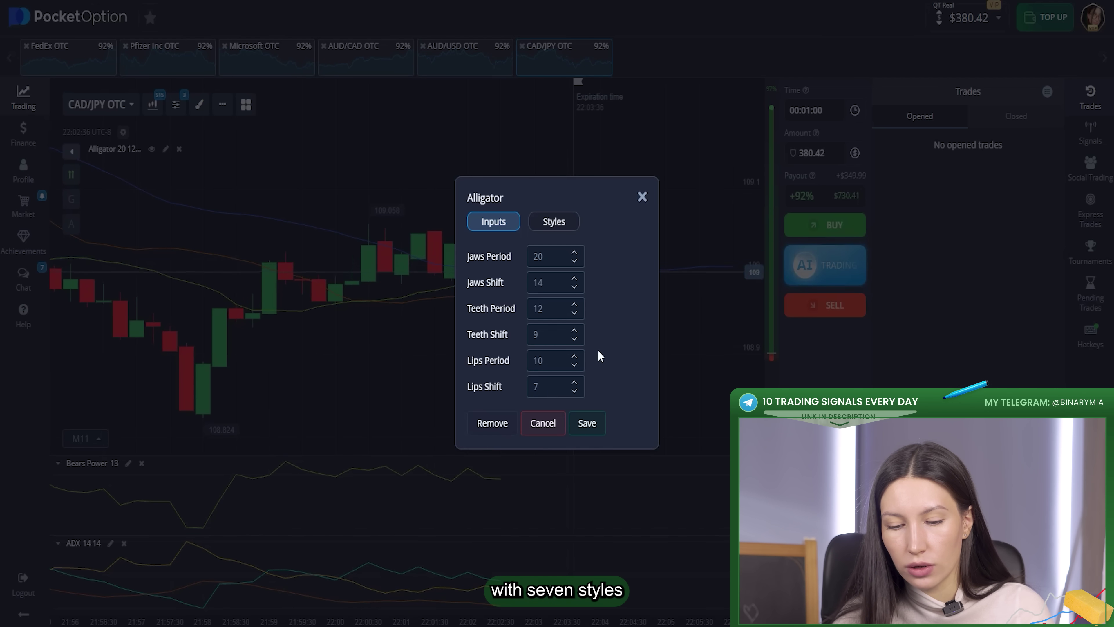
Step: Make the lips, teeth and jaws lines 3px with blue jaws, and save the Alligator
click(554, 223)
click(542, 287)
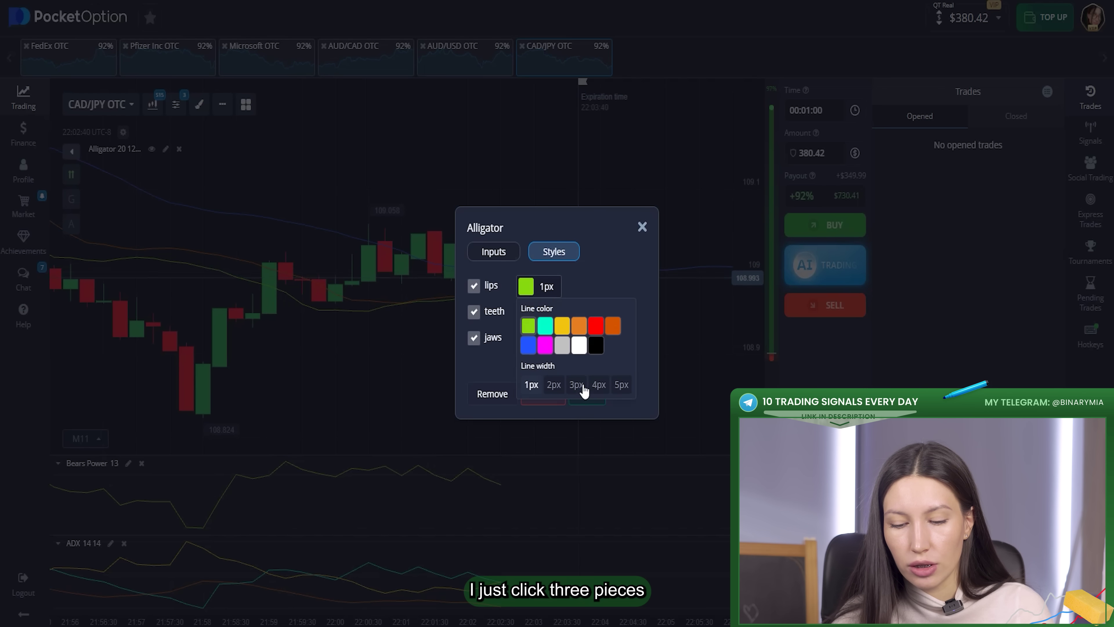
click(576, 385)
click(543, 315)
click(576, 411)
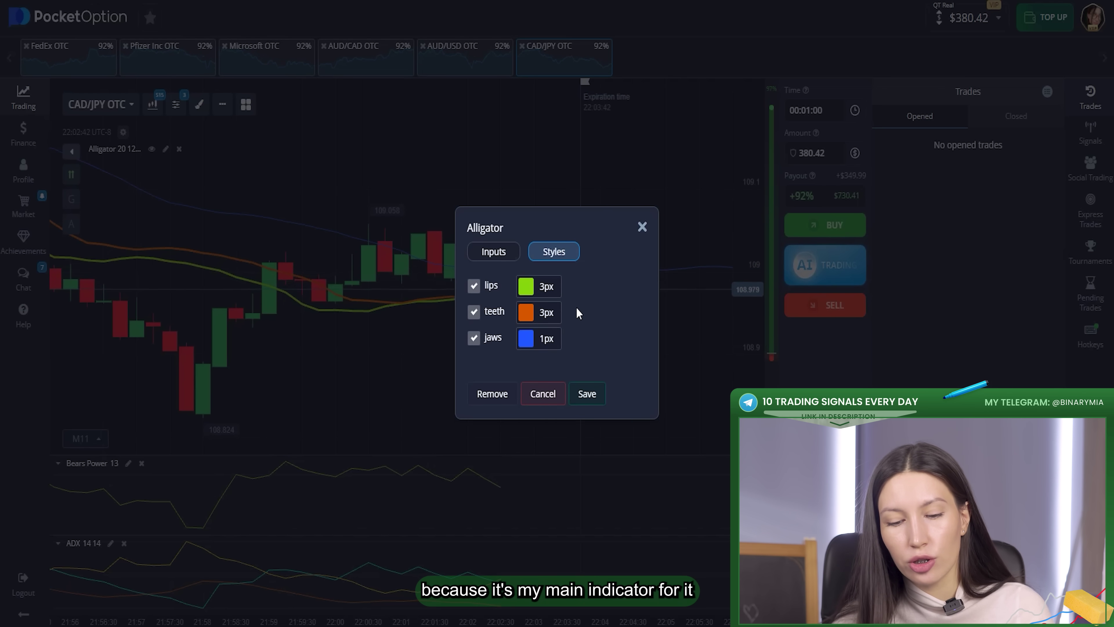
click(548, 340)
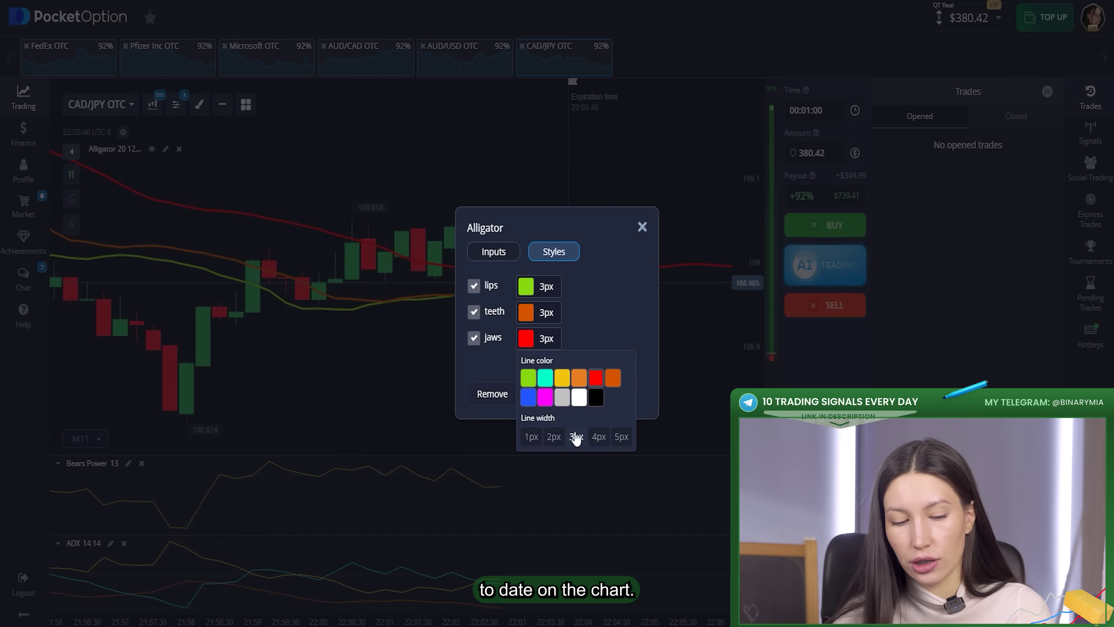
click(529, 397)
click(612, 317)
click(592, 393)
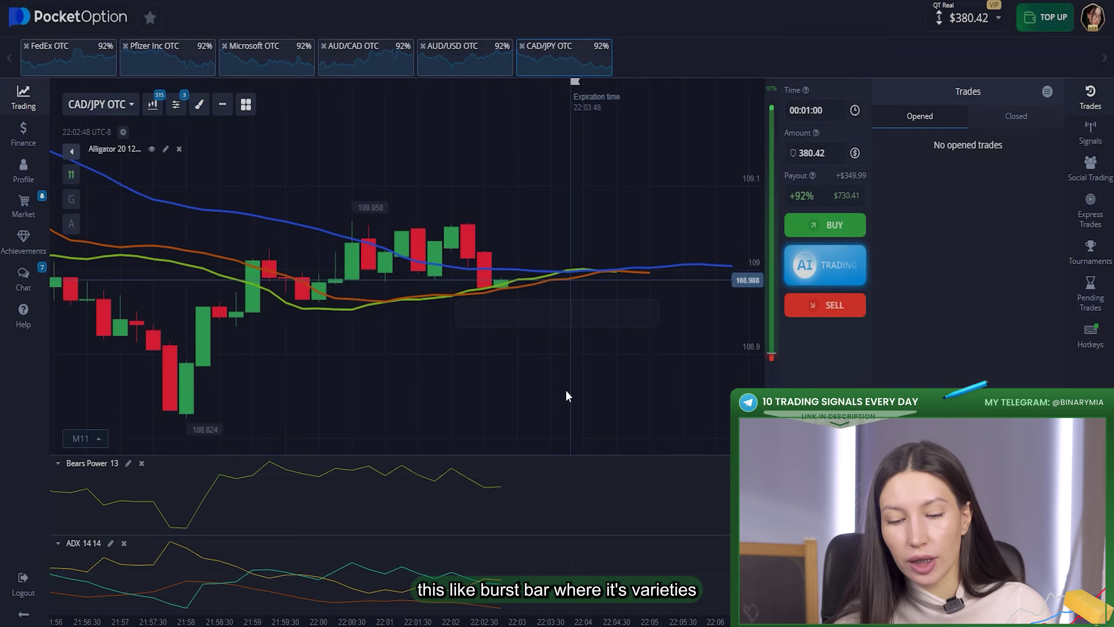
Step: Lower the Bears Power period, plot it as a histogram, and save
click(128, 463)
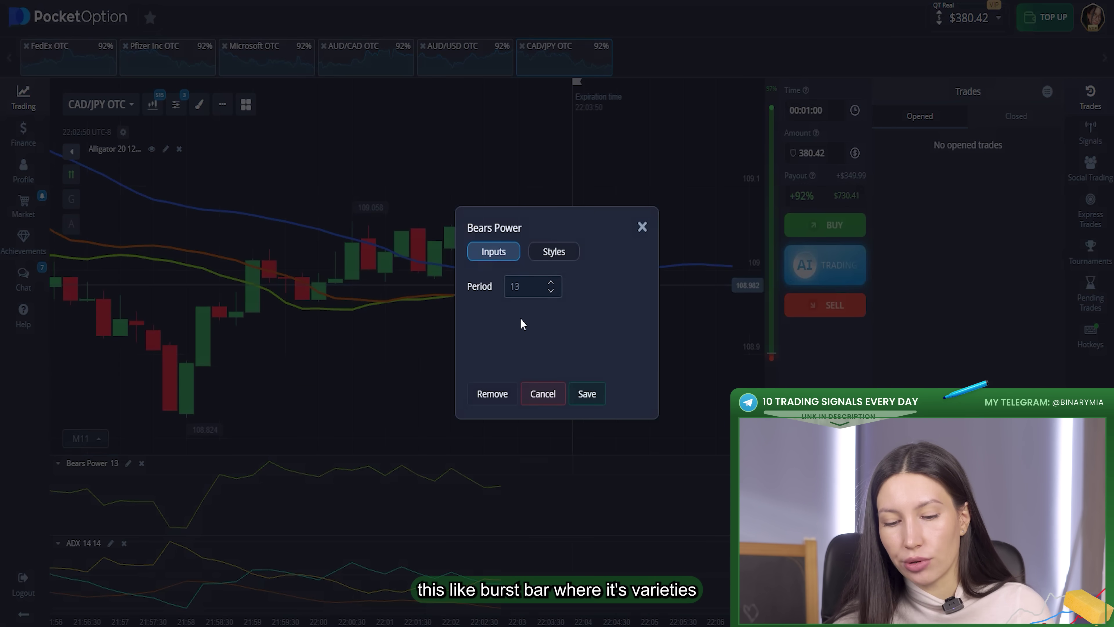
click(551, 293)
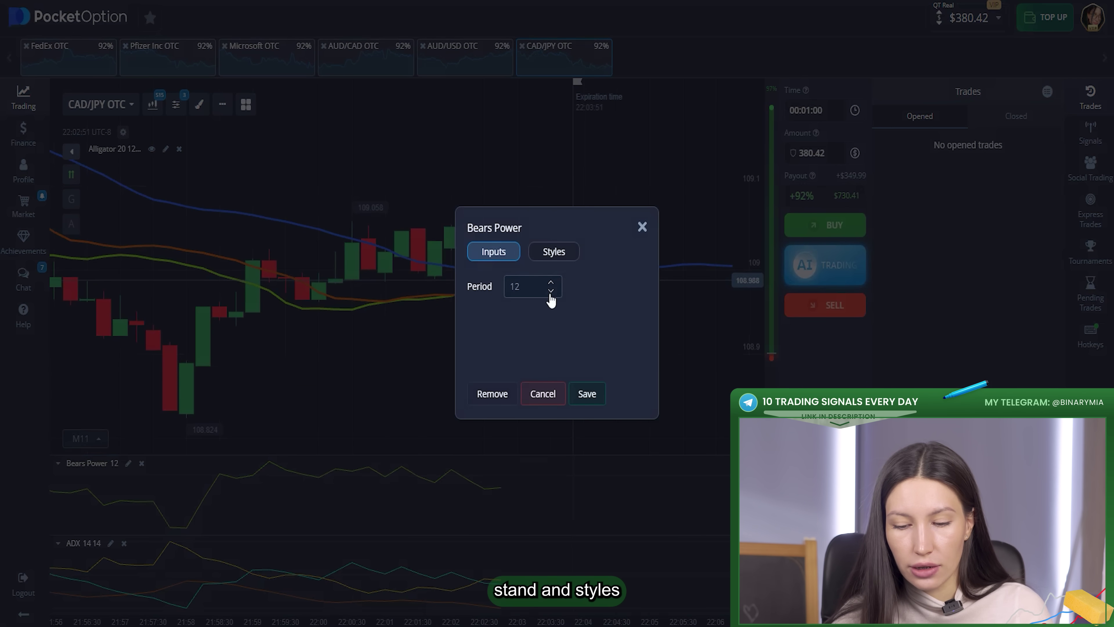
click(568, 257)
click(552, 291)
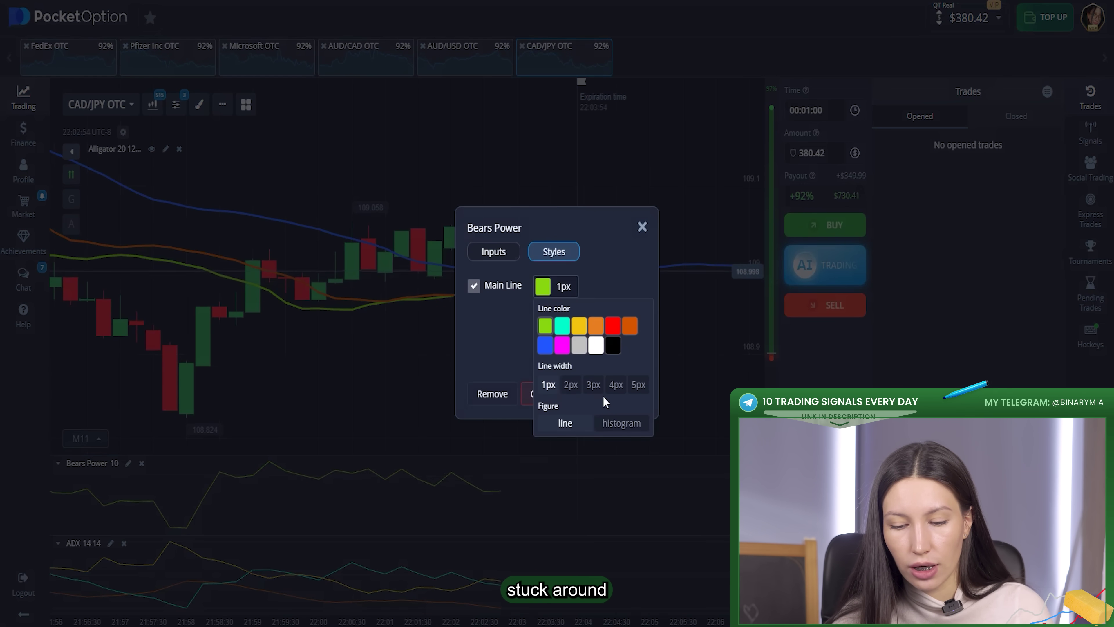
click(611, 425)
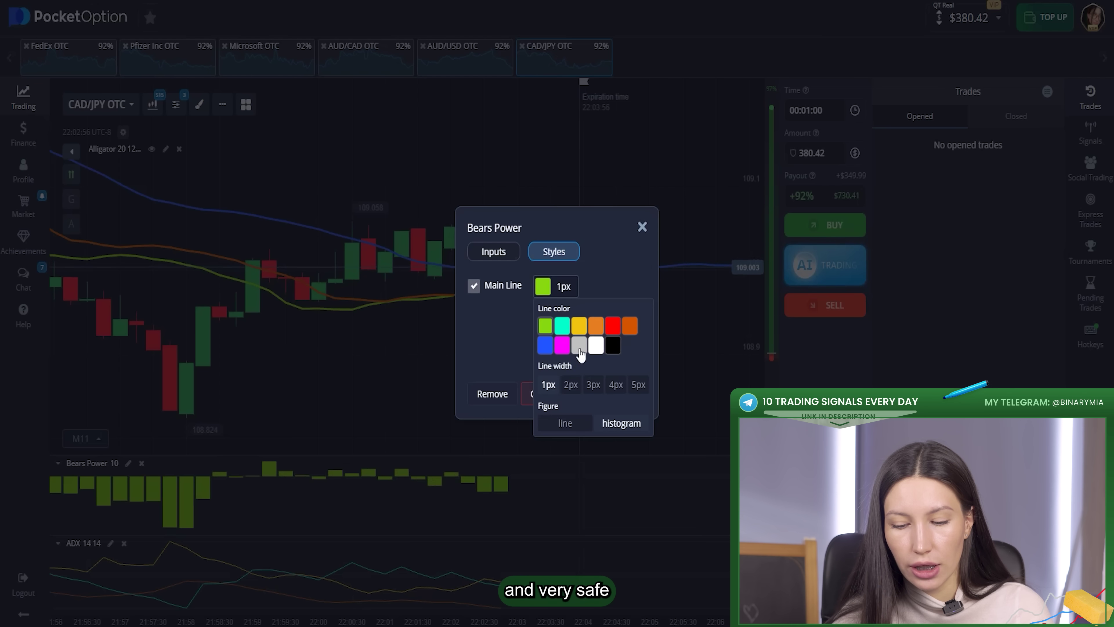
click(528, 365)
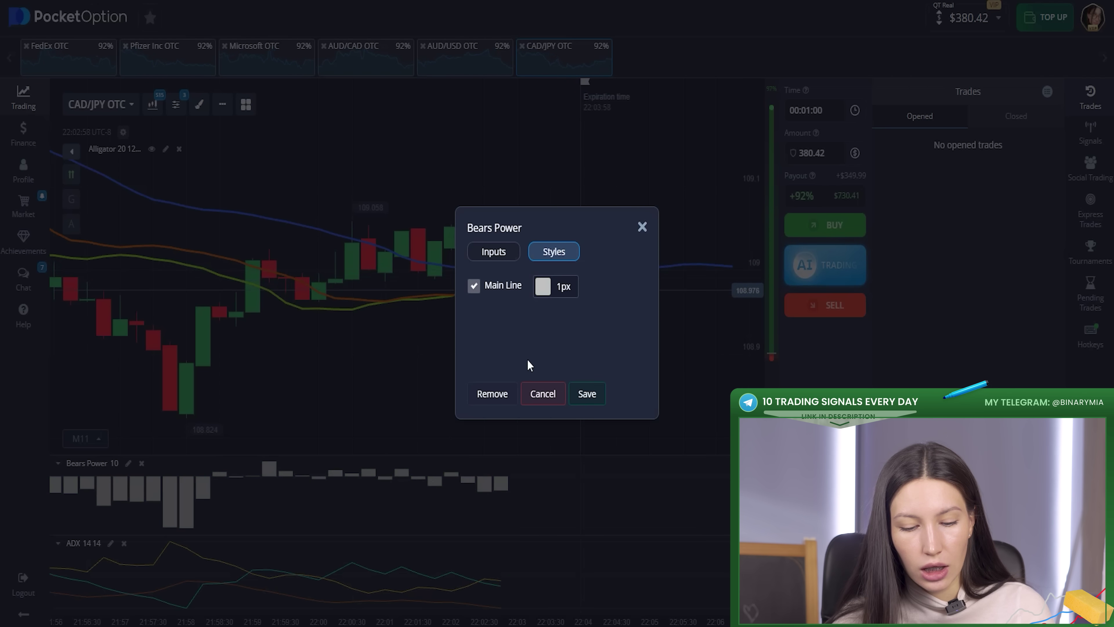
click(583, 394)
Step: Style ADX with a green 3px plusDI and red 3px minusDI, then save
click(111, 543)
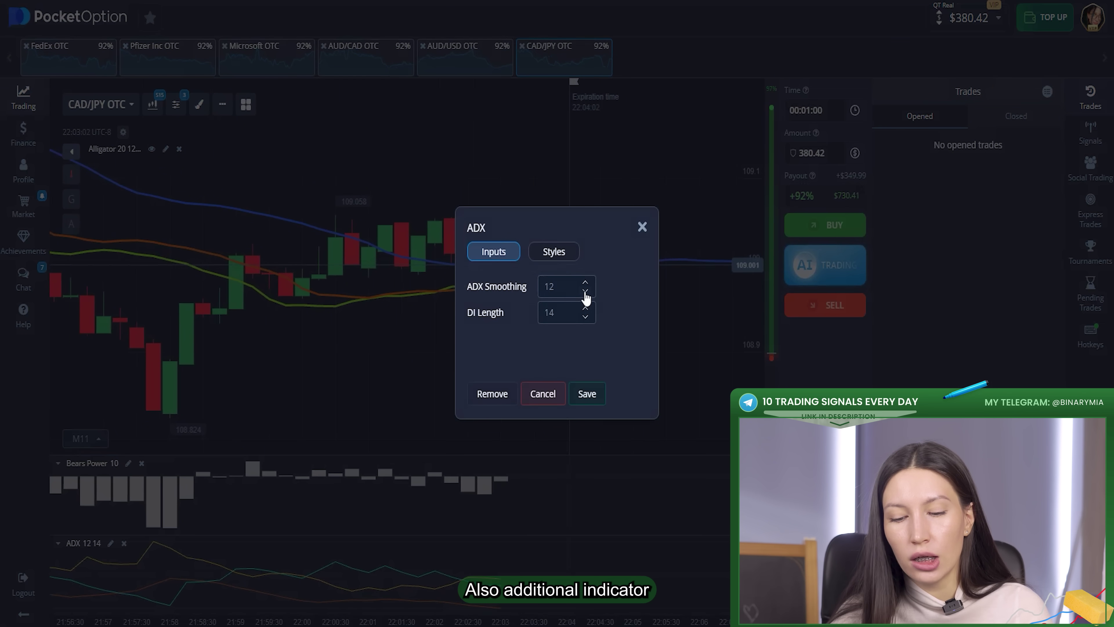
click(551, 253)
click(553, 288)
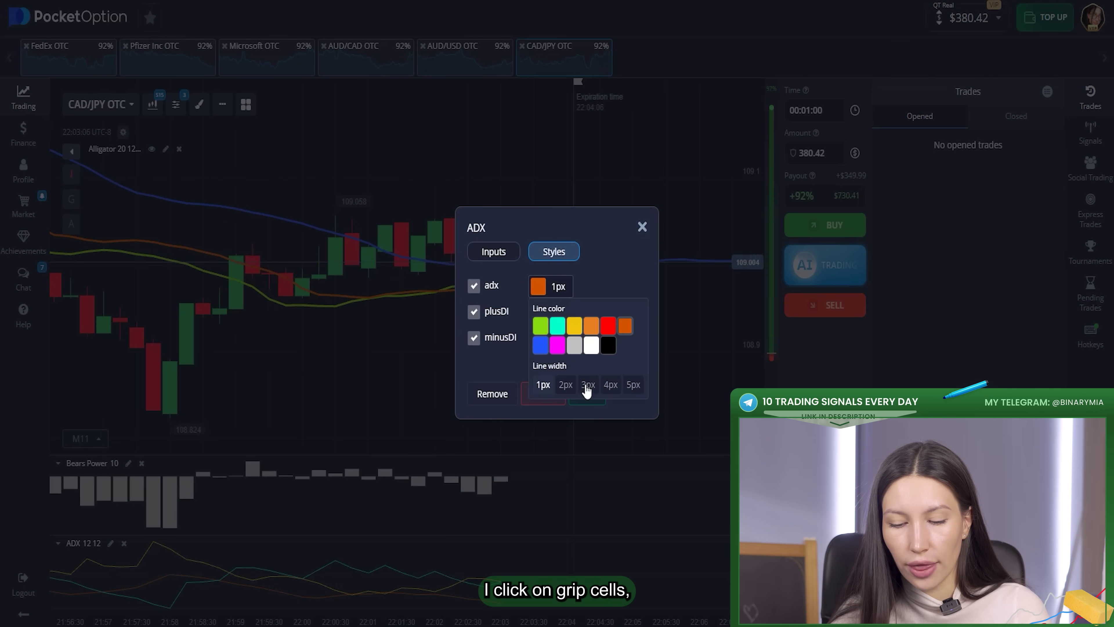
click(544, 313)
click(541, 351)
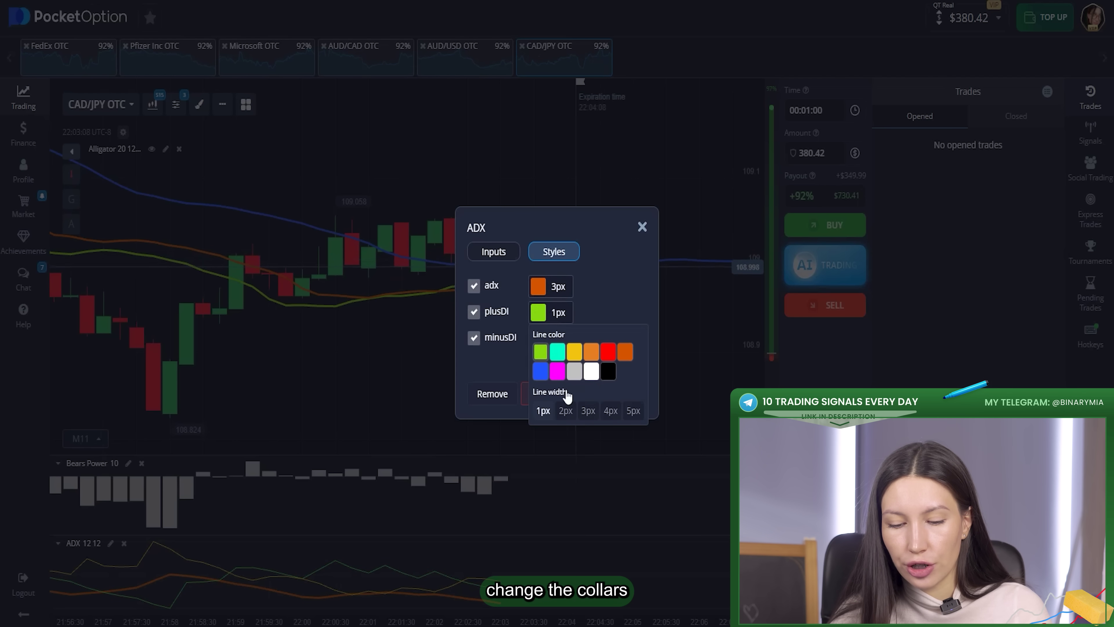
click(546, 339)
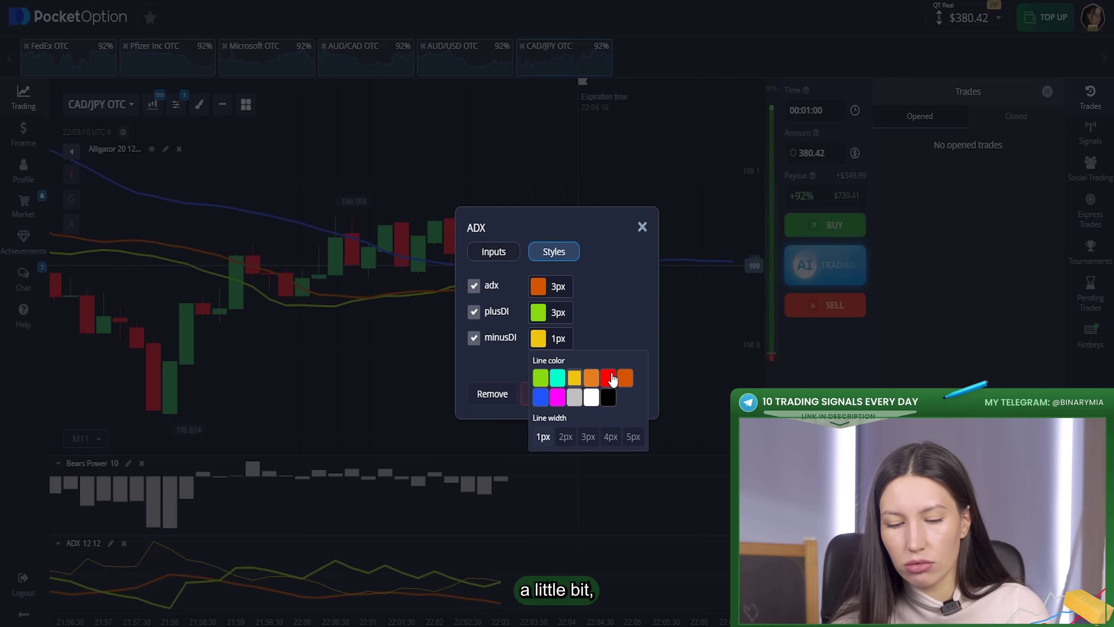
click(588, 437)
click(609, 313)
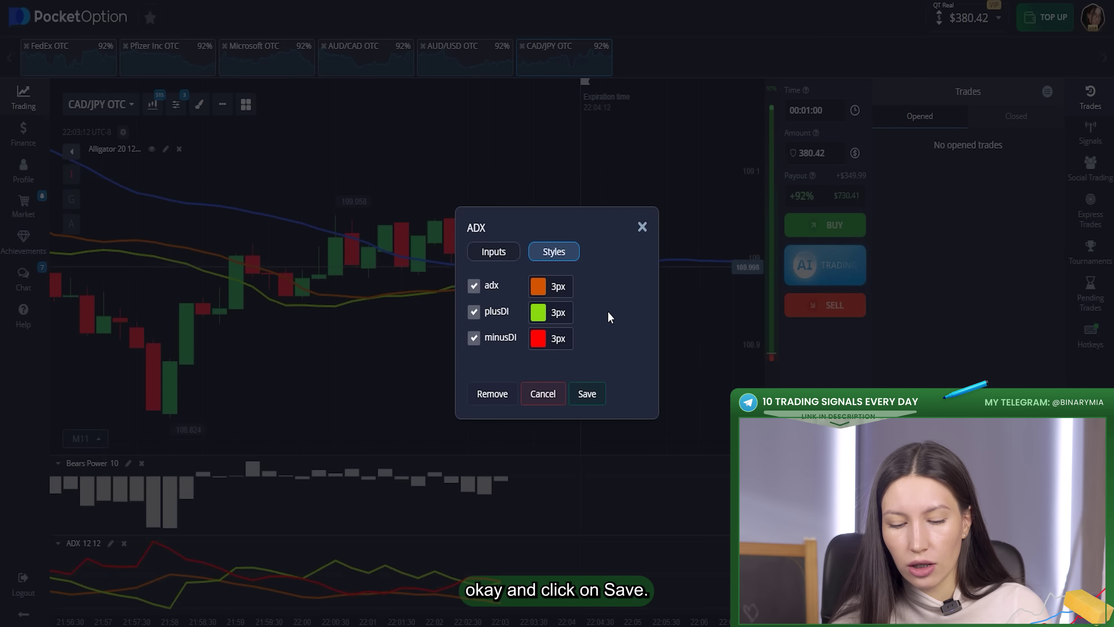
click(589, 395)
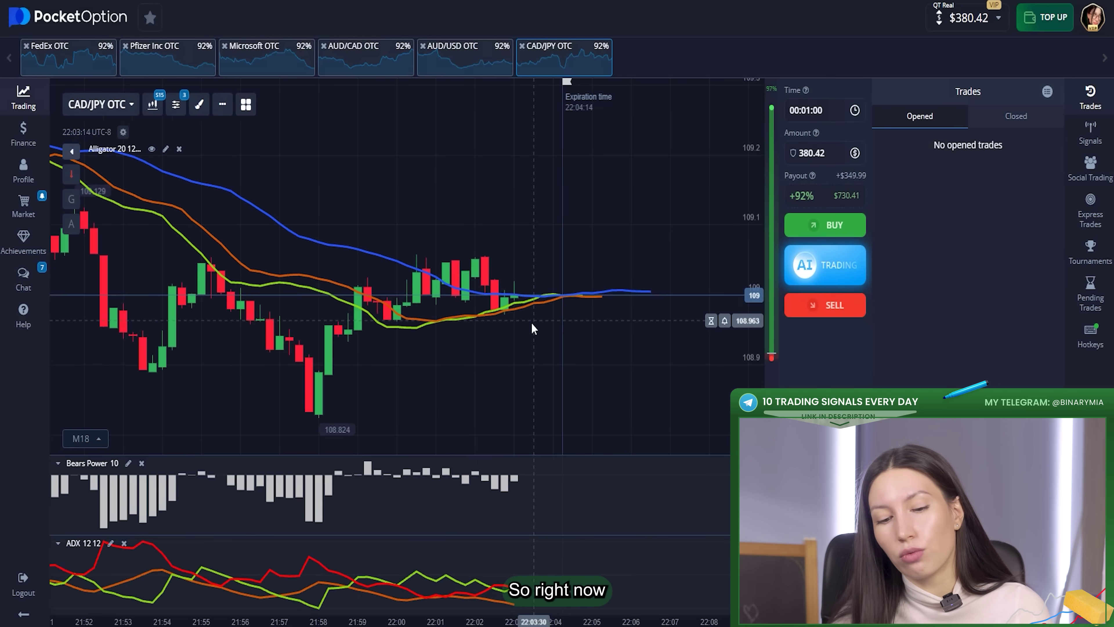
scroll(527, 335, down, 2)
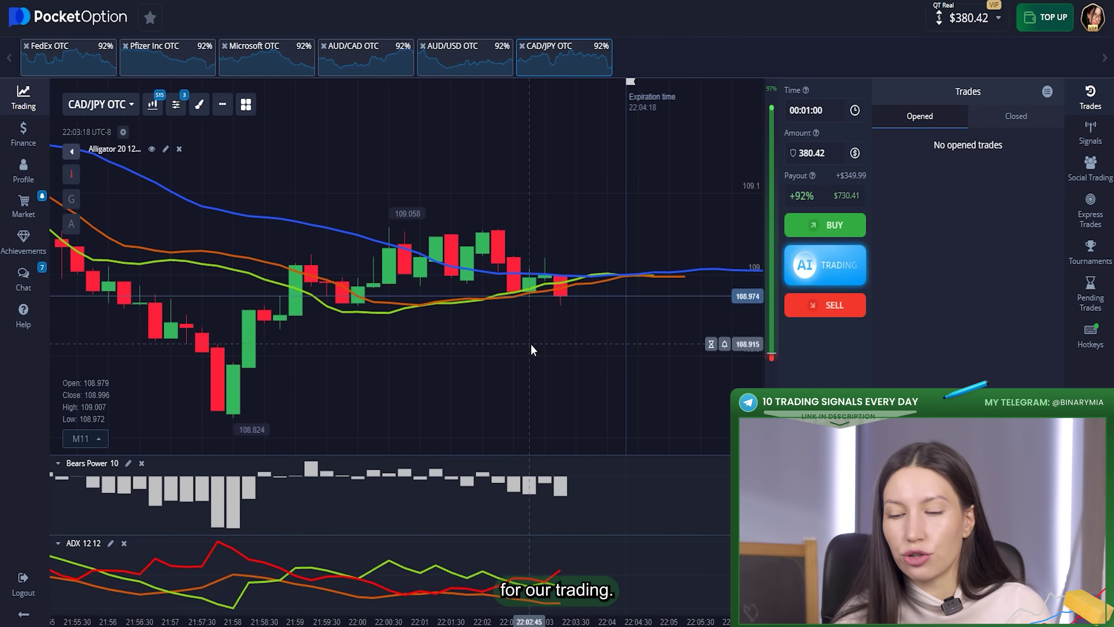
scroll(530, 344, right, 2)
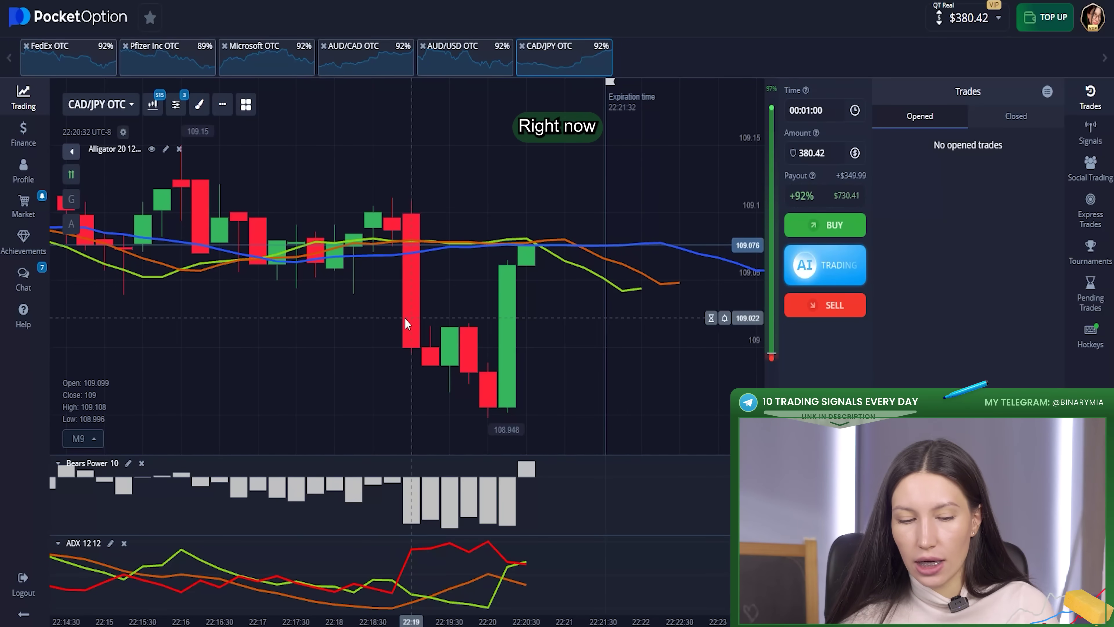
scroll(399, 314, down, 5)
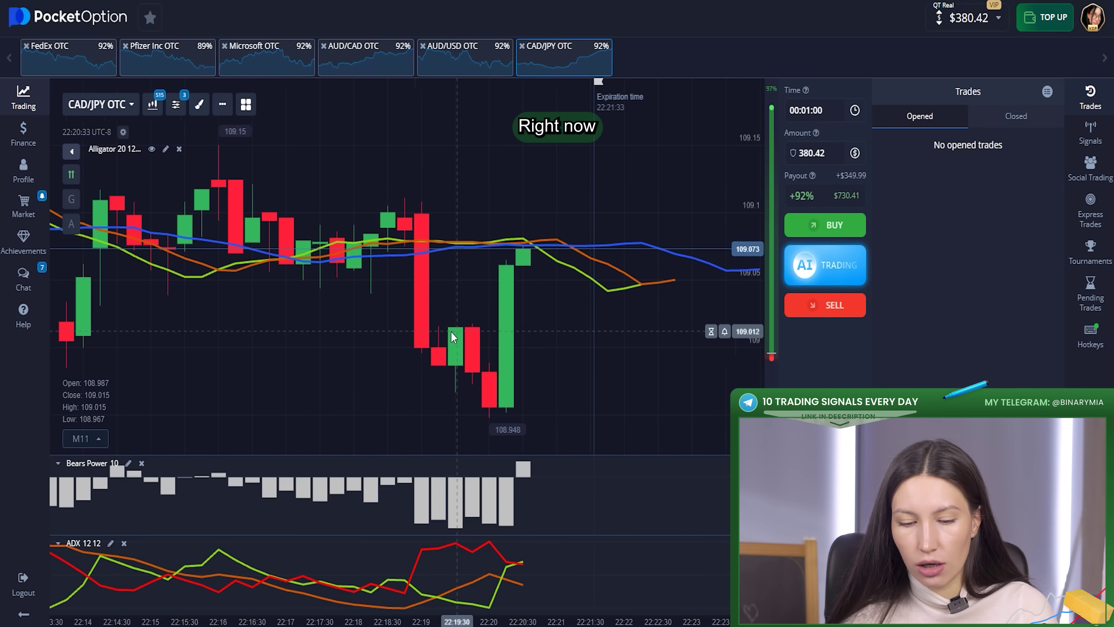
Step: Switch to AUD/USD OTC and place a $350 Sell trade on the one-minute expiry
scroll(323, 356, down, 3)
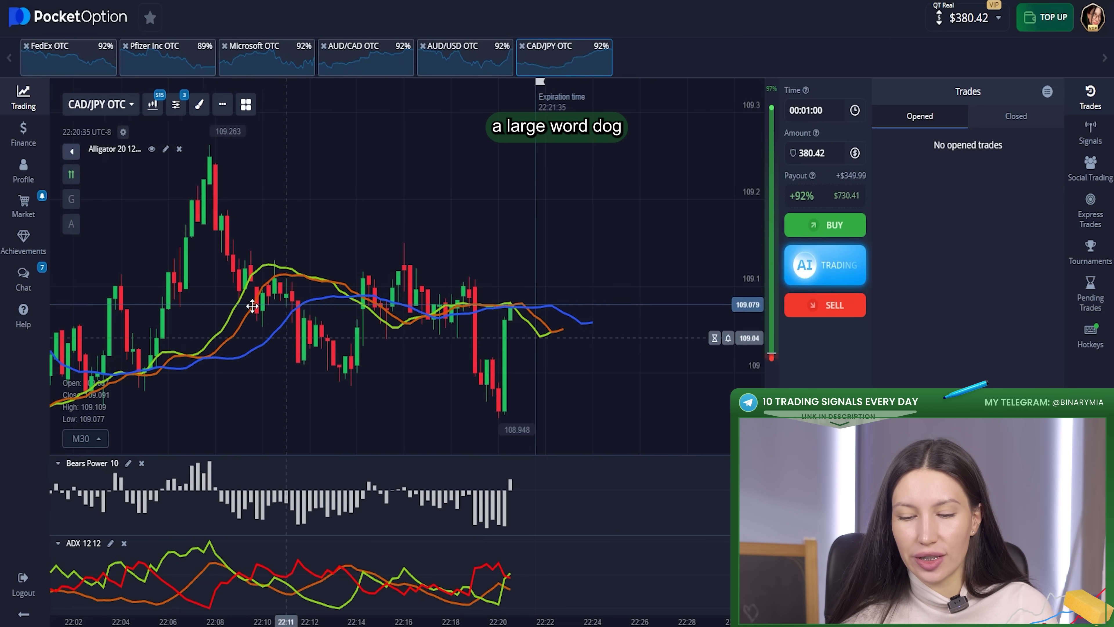
scroll(544, 368, up, 4)
click(464, 57)
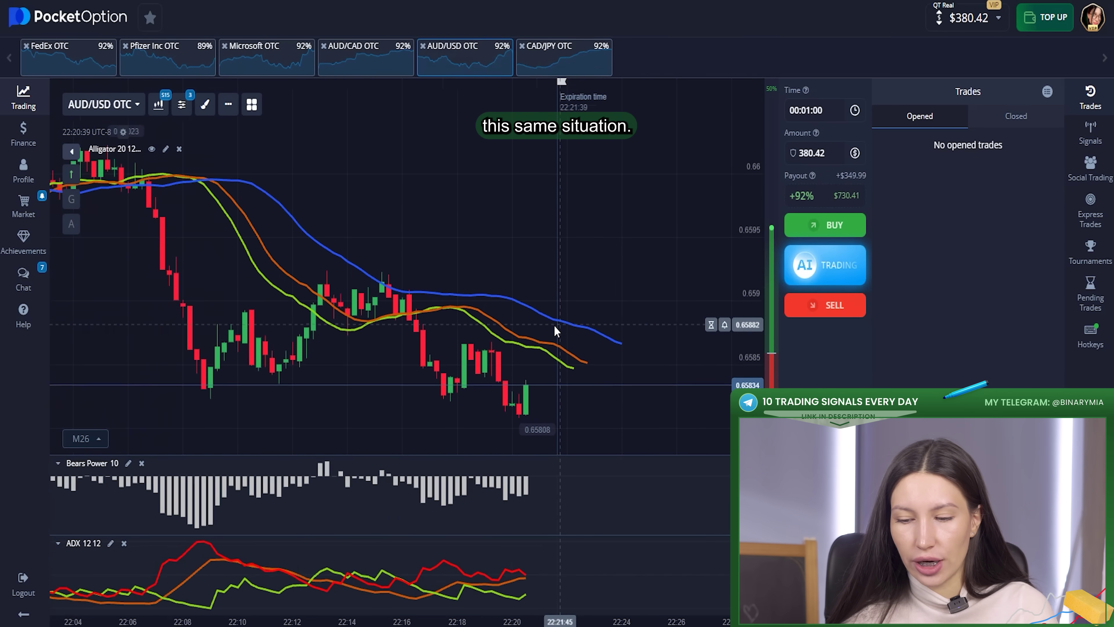
scroll(549, 206, up, 4)
click(814, 154)
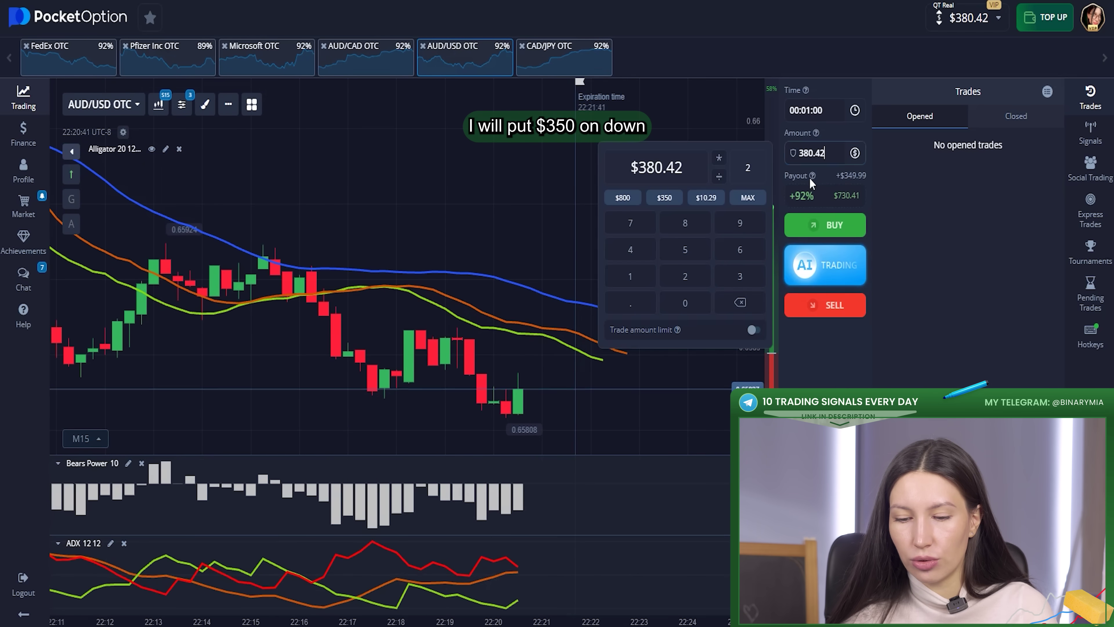
click(737, 281)
click(685, 249)
click(686, 303)
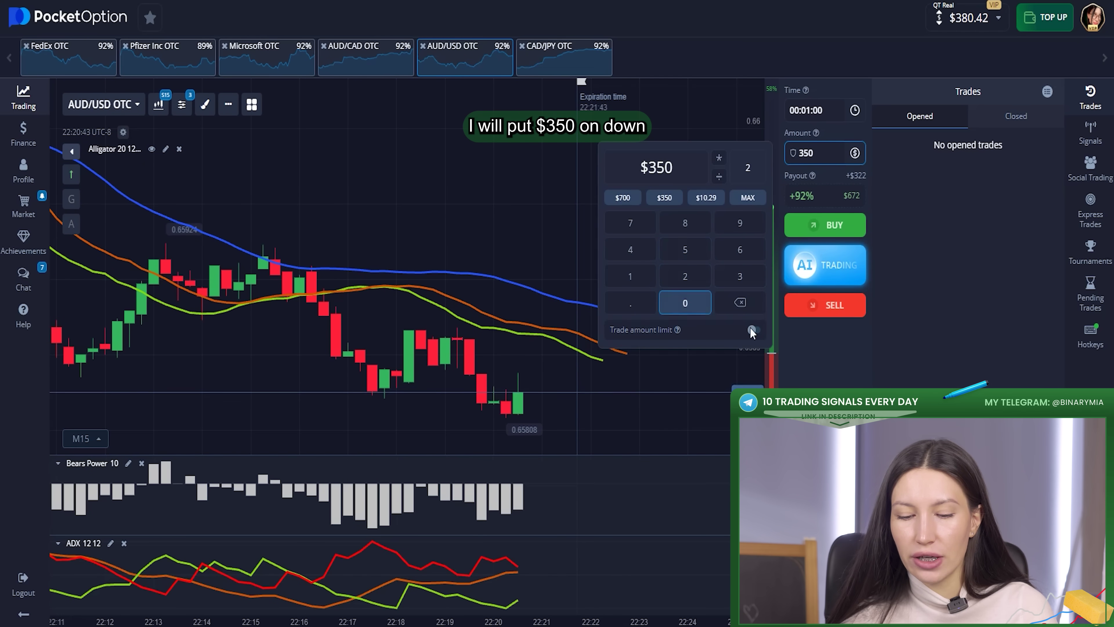
click(834, 306)
scroll(526, 364, up, 3)
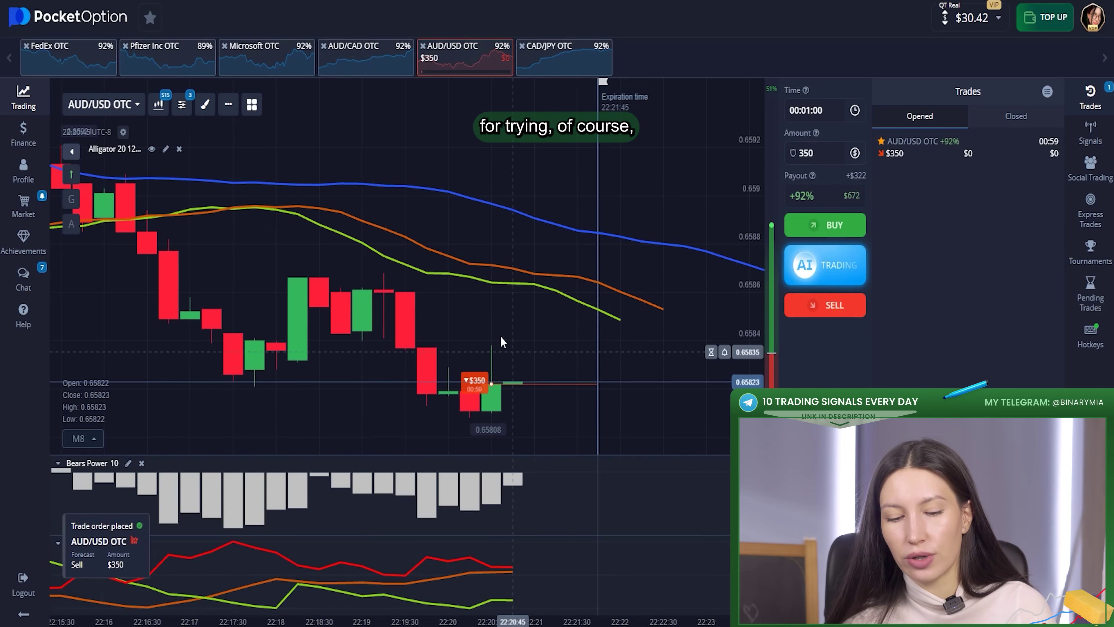
Step: Zoom the chart in and out while the $350 AUD/USD Sell trade runs to expiry
scroll(505, 379, down, 6)
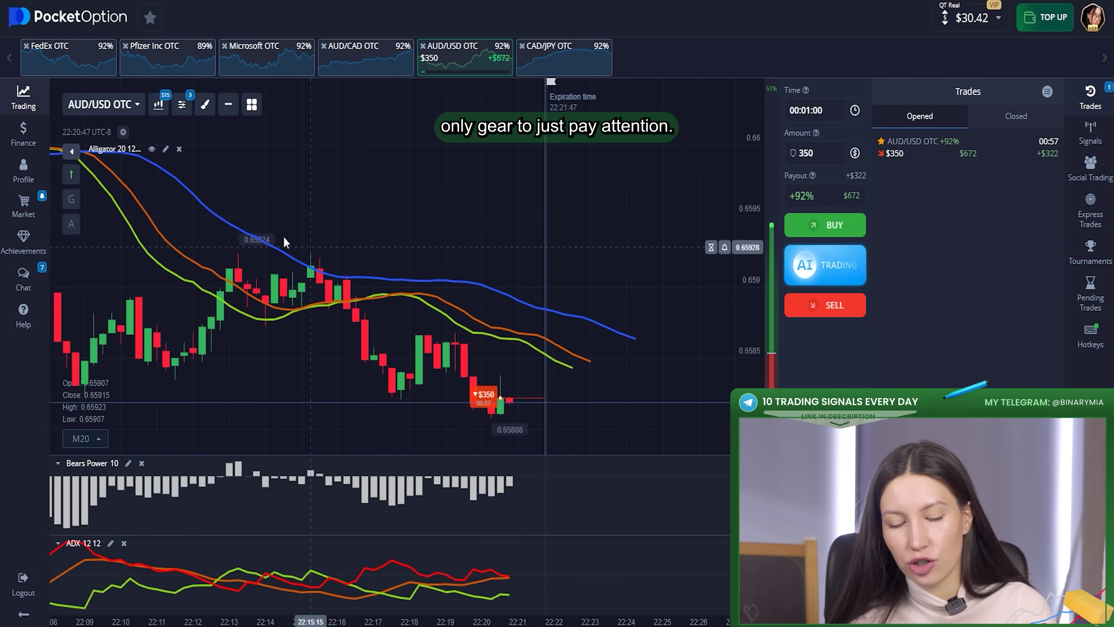
scroll(579, 386, up, 6)
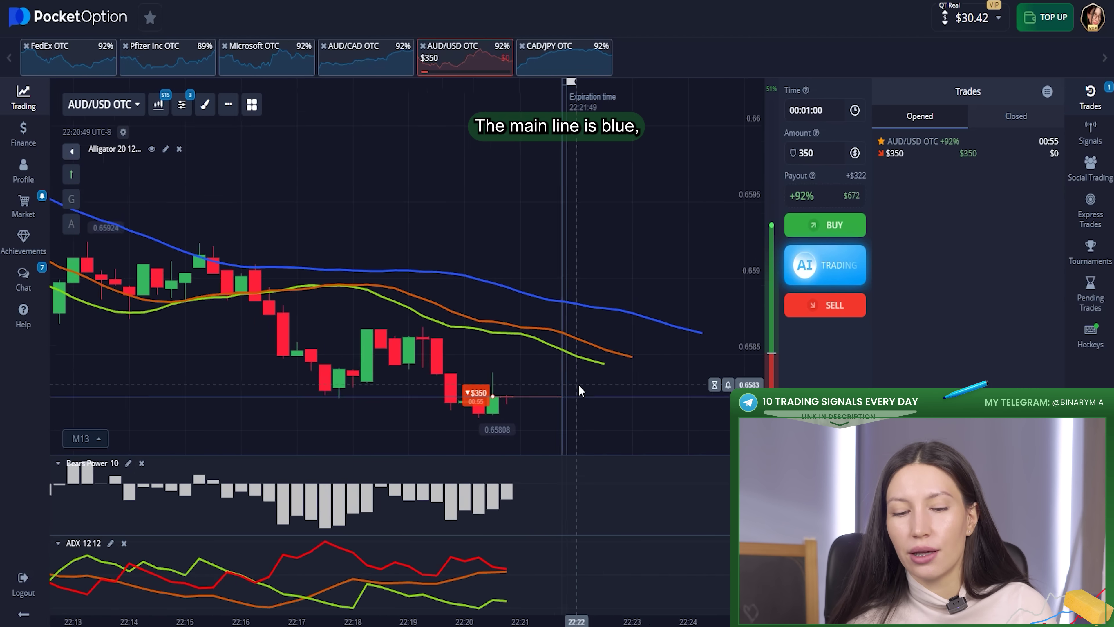
scroll(578, 383, up, 3)
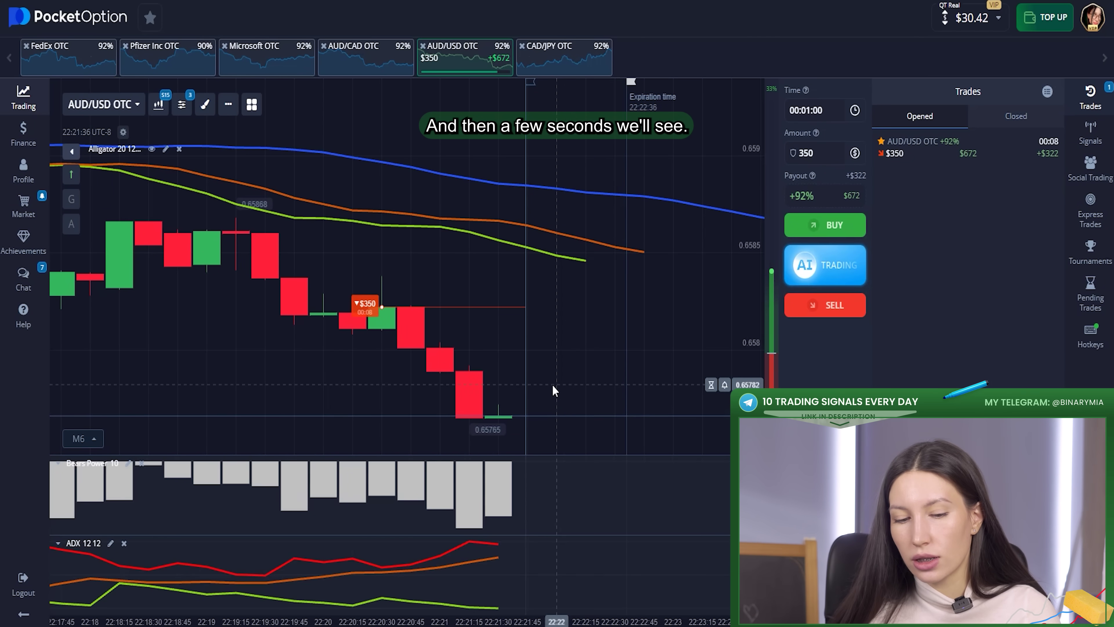
scroll(540, 386, down, 3)
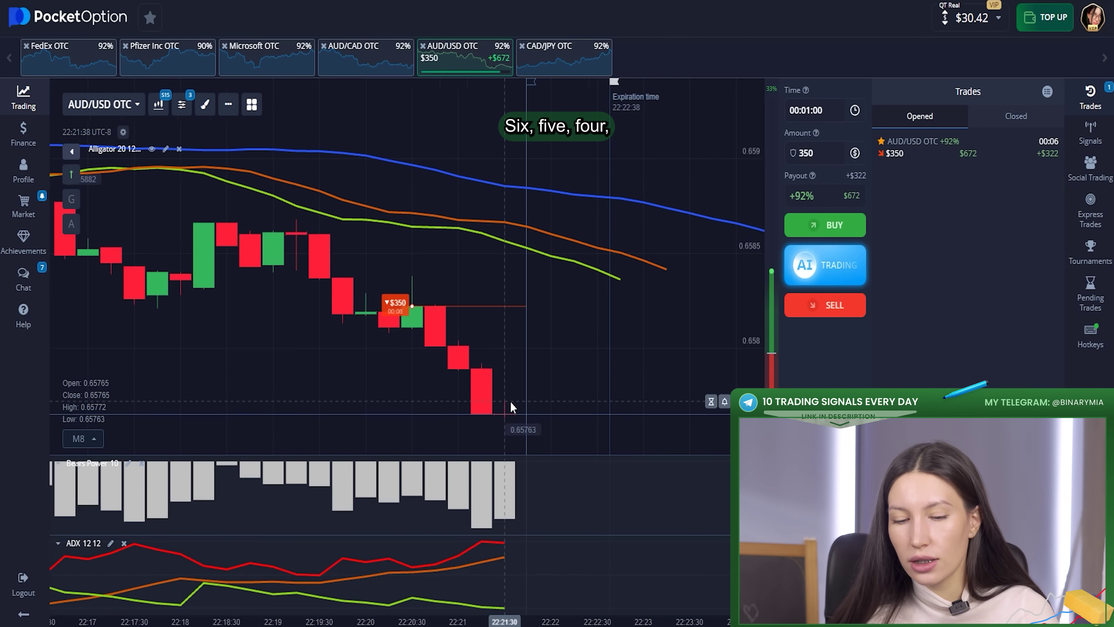
scroll(500, 277, down, 3)
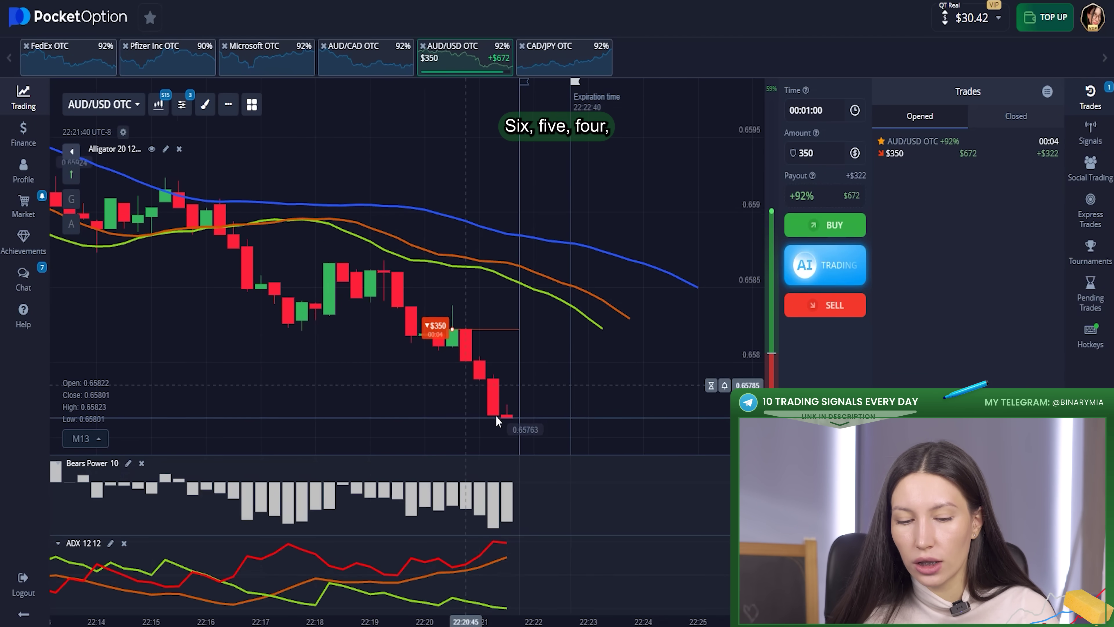
scroll(500, 418, up, 3)
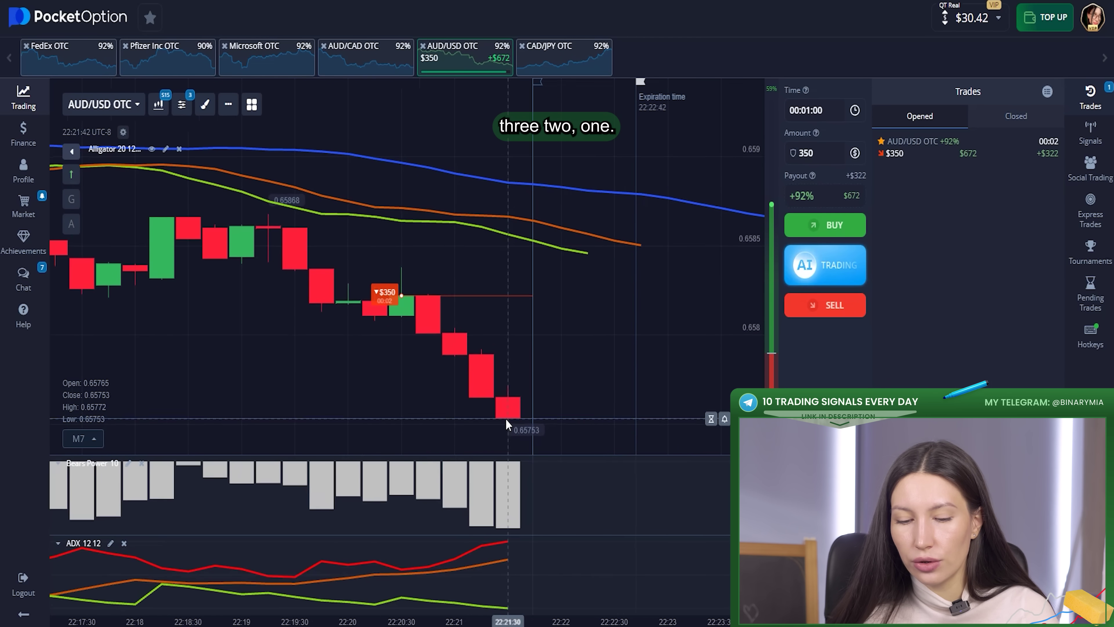
scroll(507, 424, up, 1)
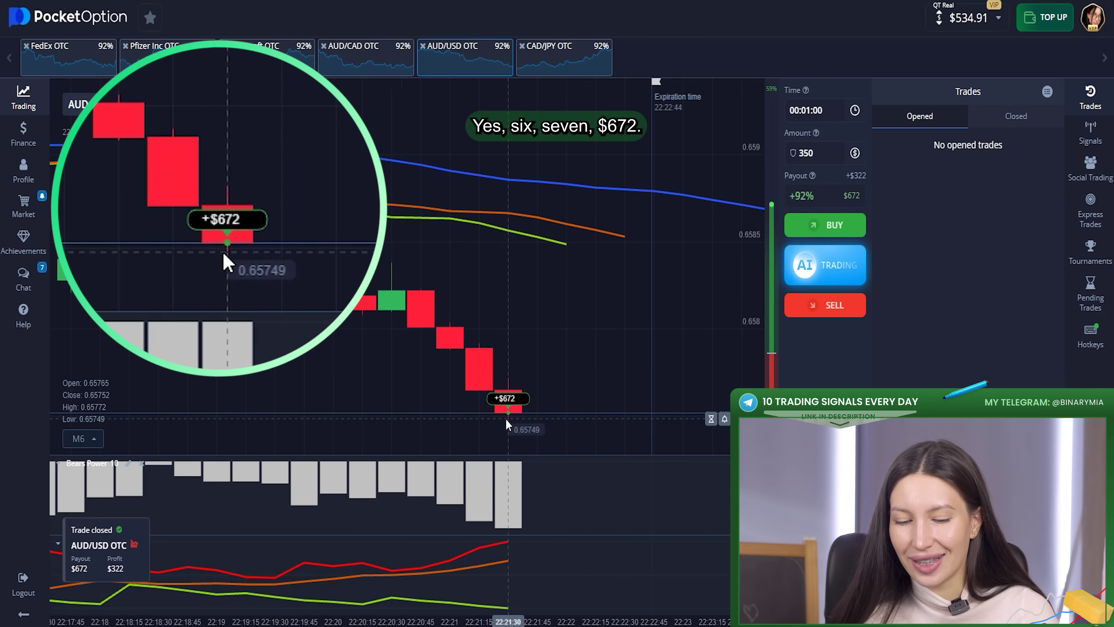
scroll(520, 387, down, 3)
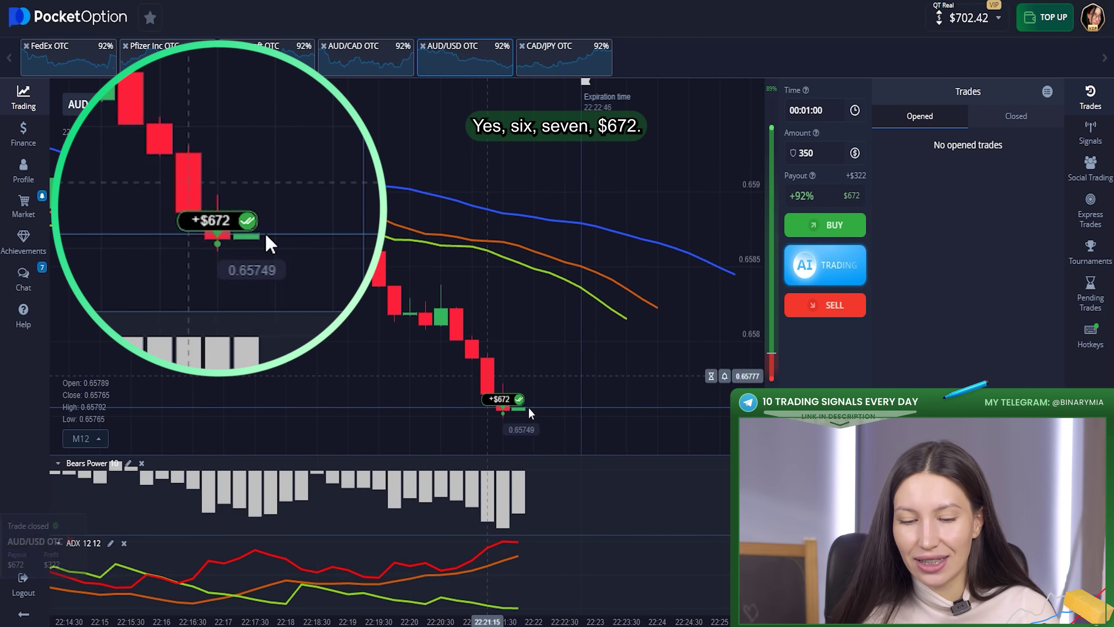
scroll(491, 461, down, 3)
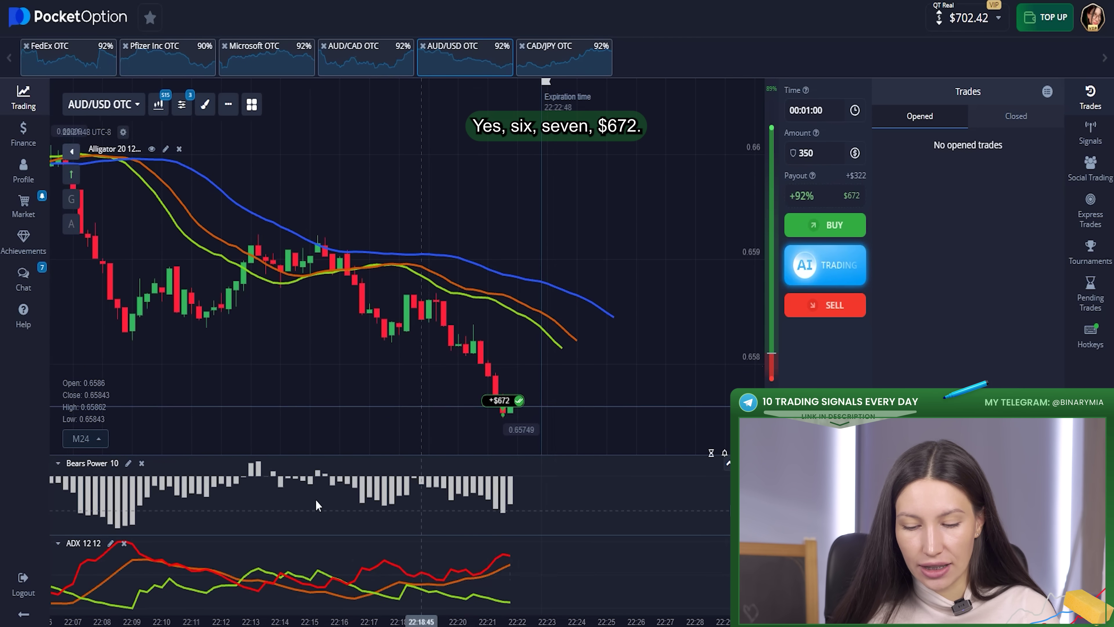
scroll(509, 571, up, 4)
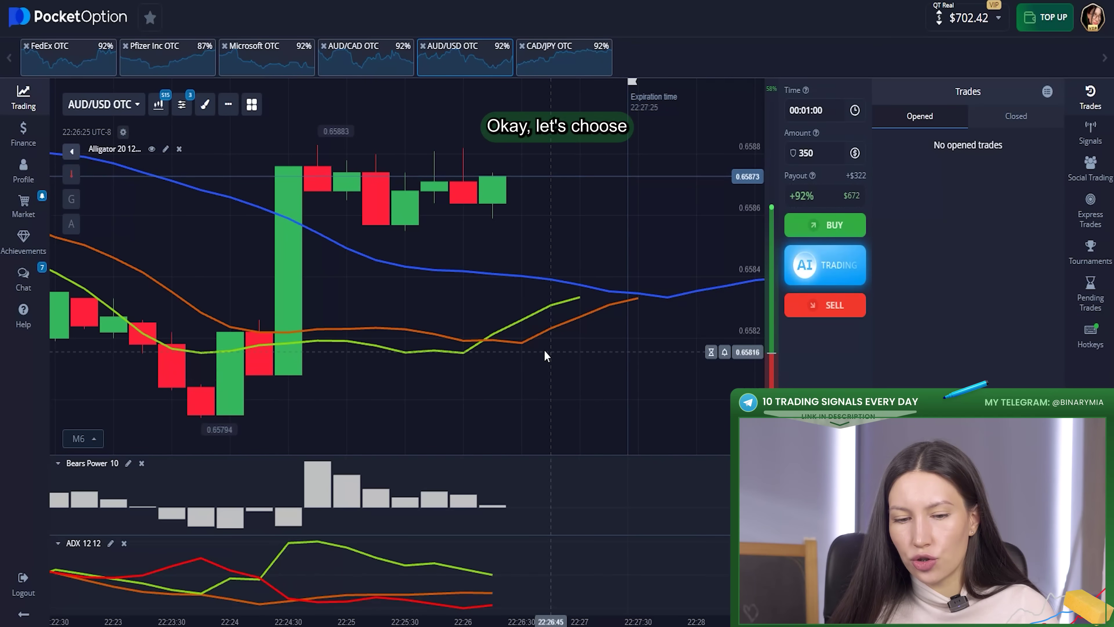
Step: Switch to AUD/CAD OTC and place a $550 Sell trade
click(360, 61)
scroll(453, 312, down, 3)
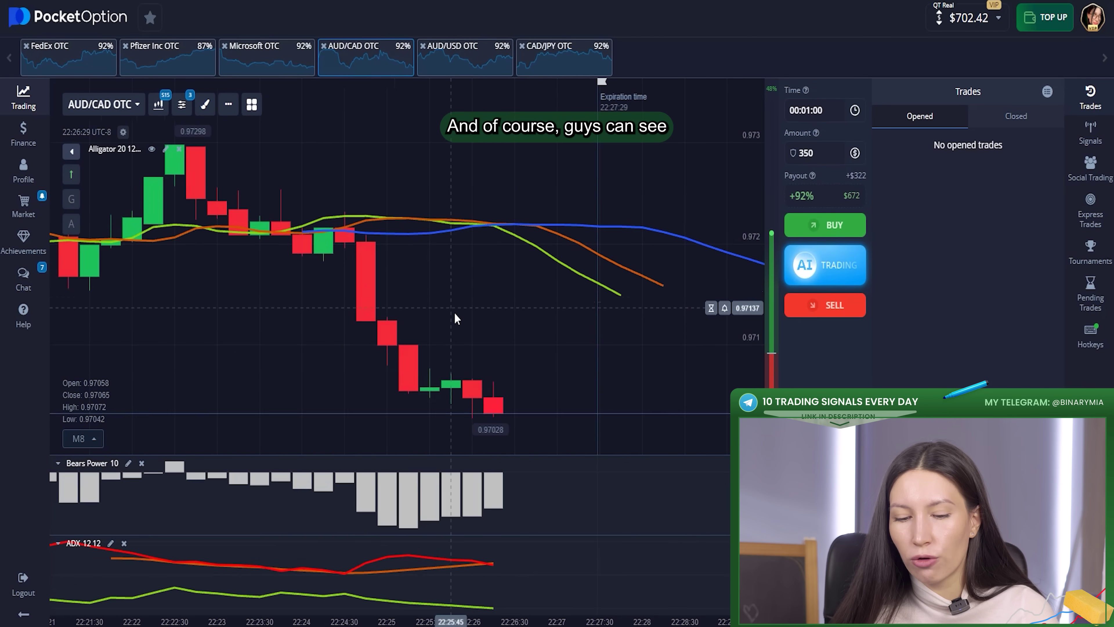
scroll(449, 324, down, 3)
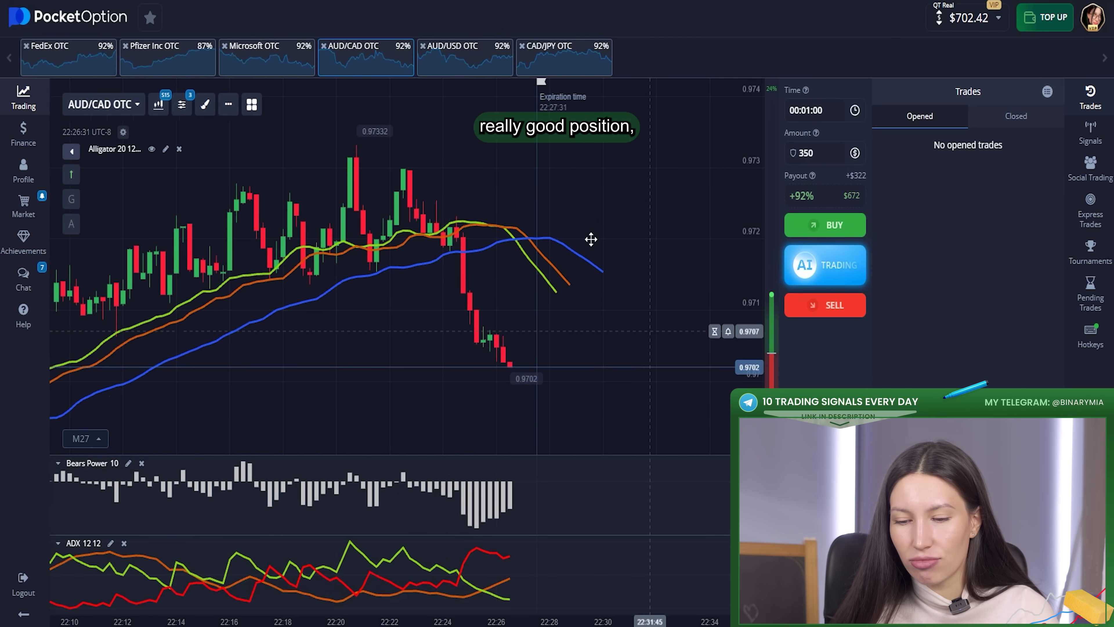
scroll(522, 356, up, 3)
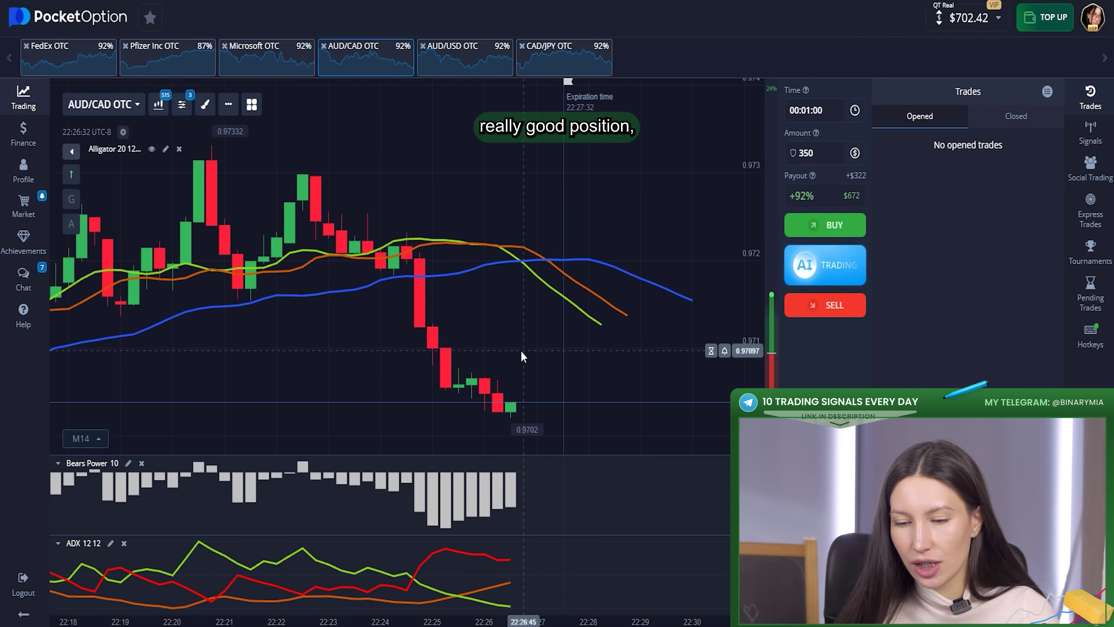
click(823, 152)
click(685, 303)
click(825, 305)
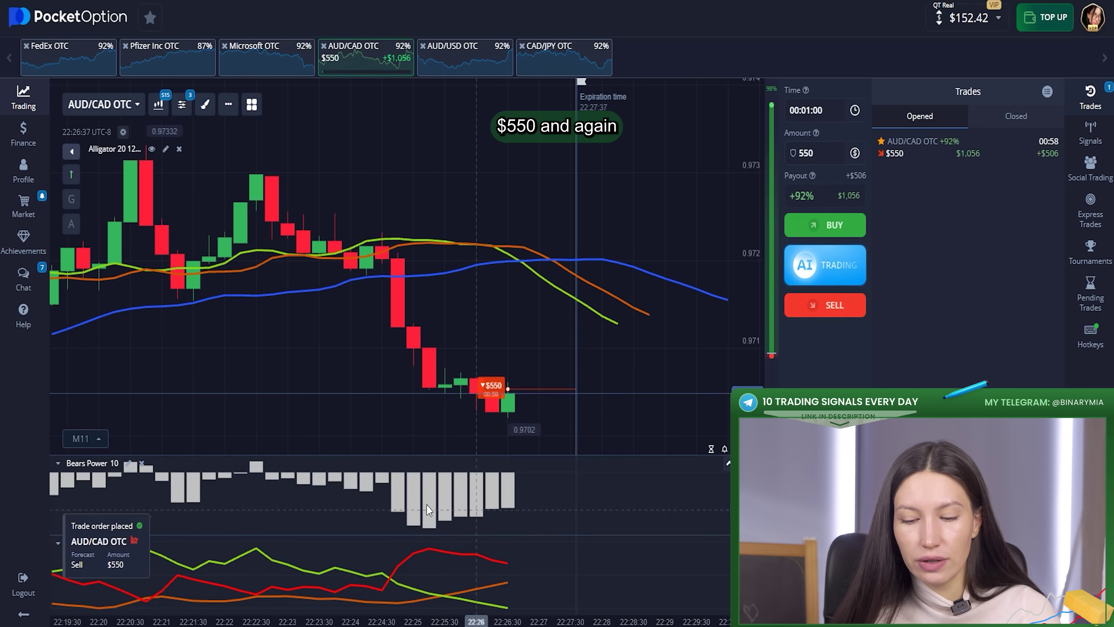
scroll(427, 504, up, 2)
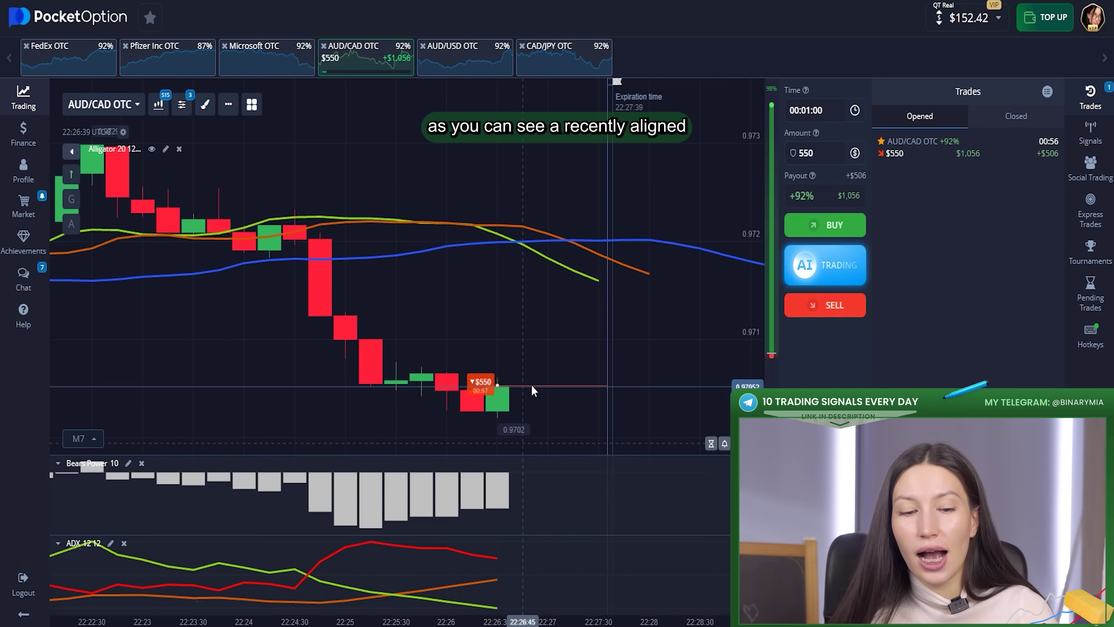
scroll(531, 386, up, 1)
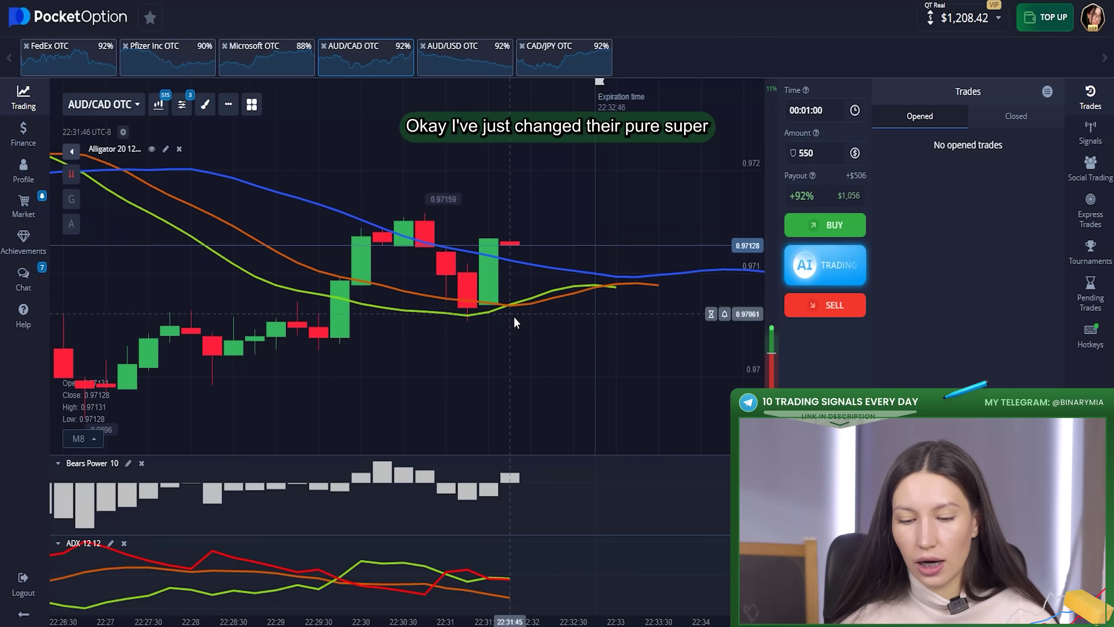
Step: Switch to Microsoft OTC and place a $1,000 Buy trade, waiting for it to close
scroll(515, 323, up, 2)
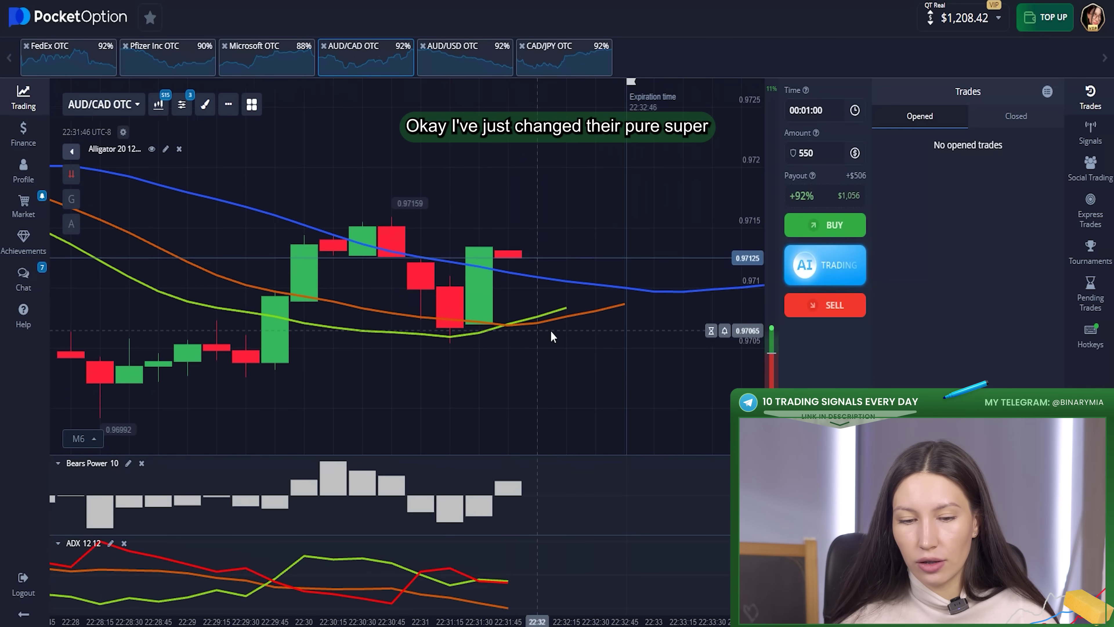
click(280, 73)
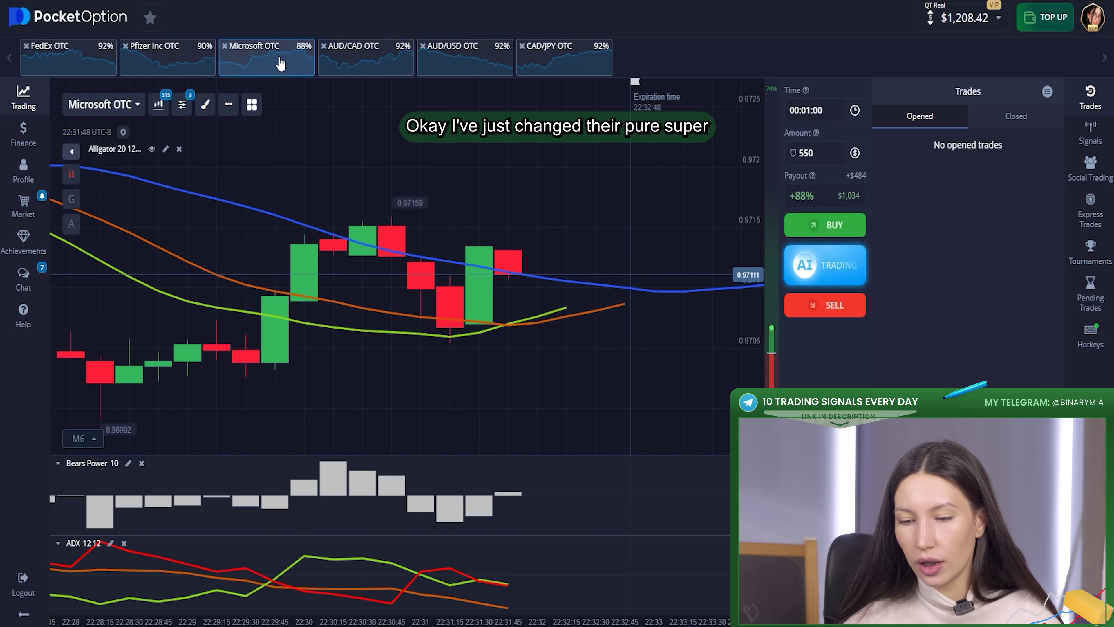
scroll(644, 240, down, 2)
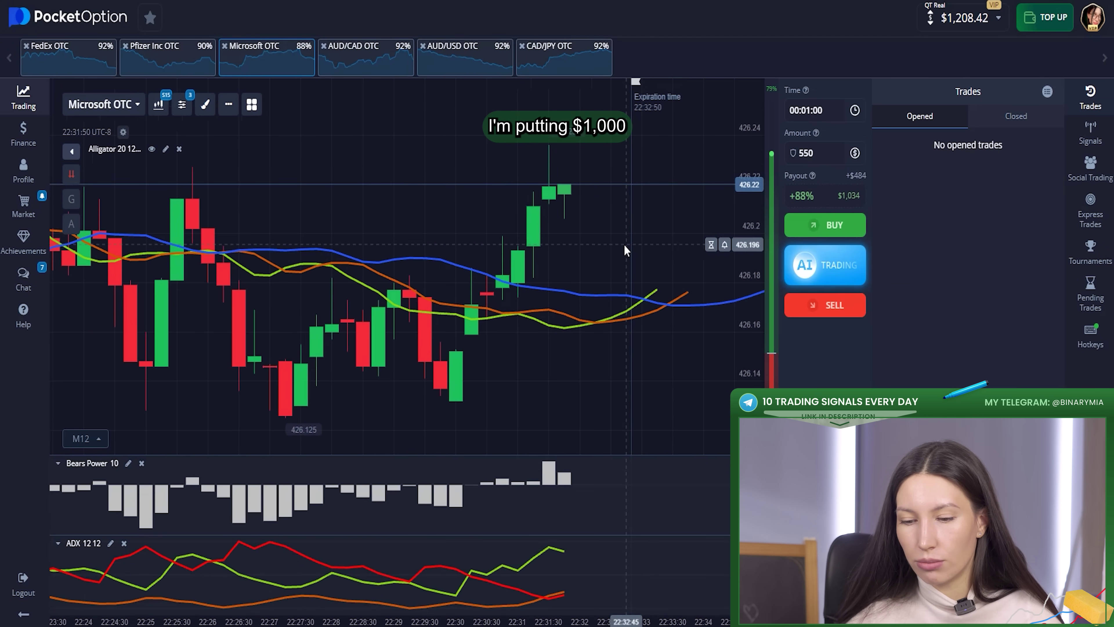
click(816, 153)
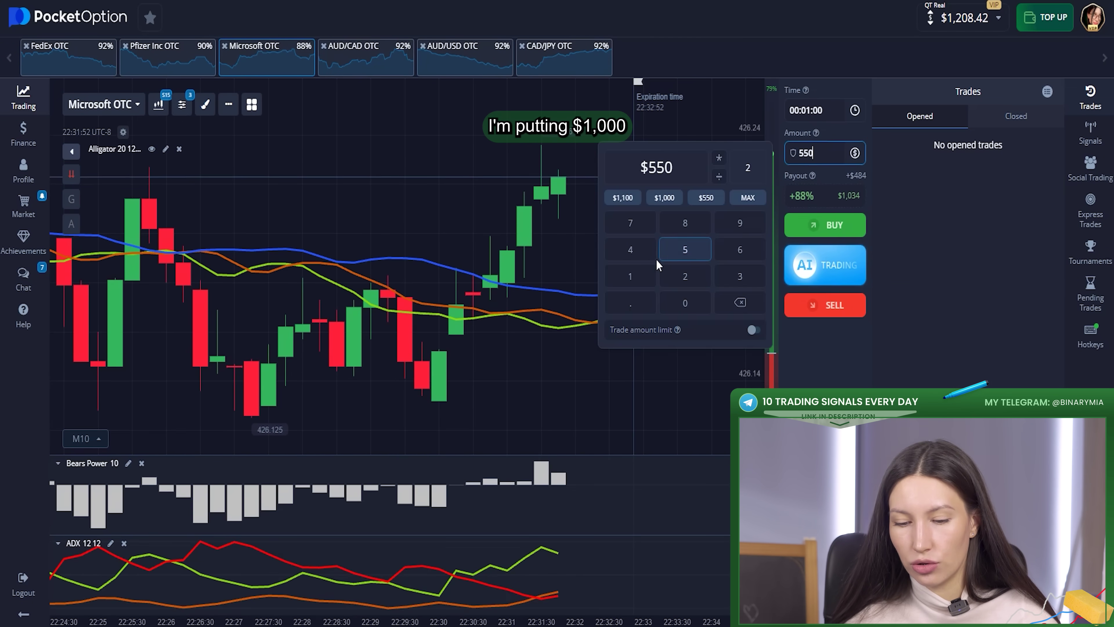
click(682, 303)
click(682, 303)
click(523, 260)
scroll(526, 299, down, 5)
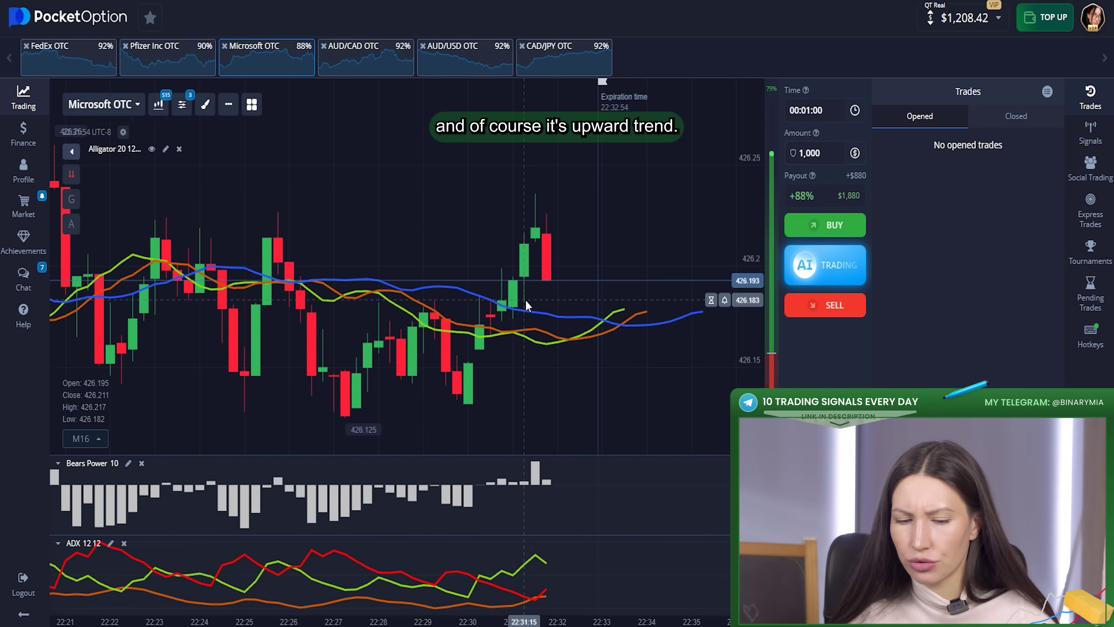
scroll(644, 319, down, 5)
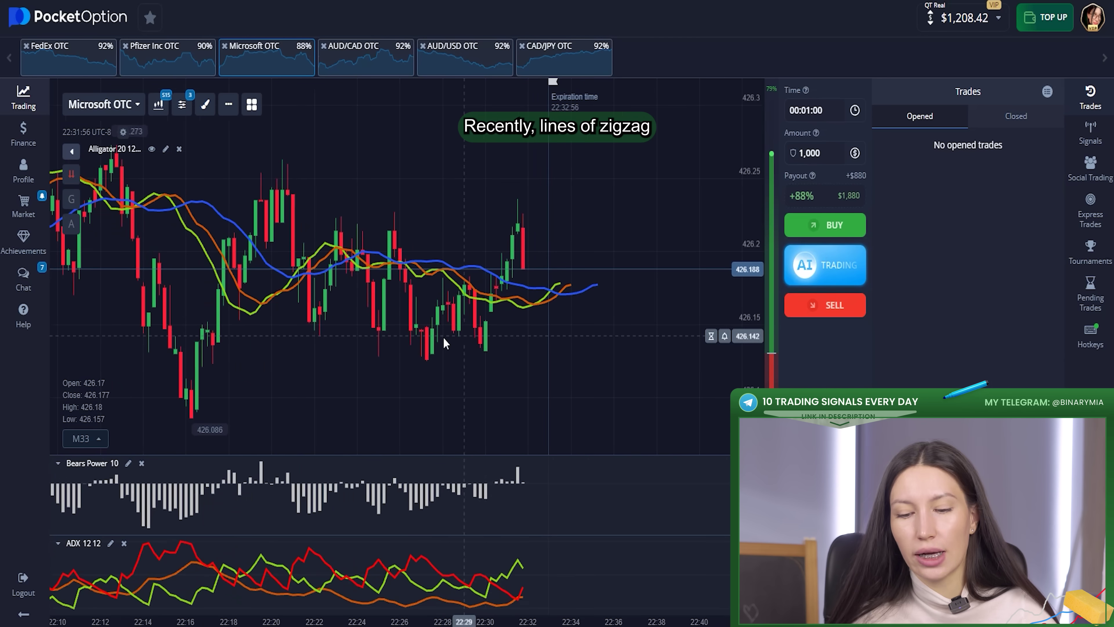
scroll(555, 349, up, 5)
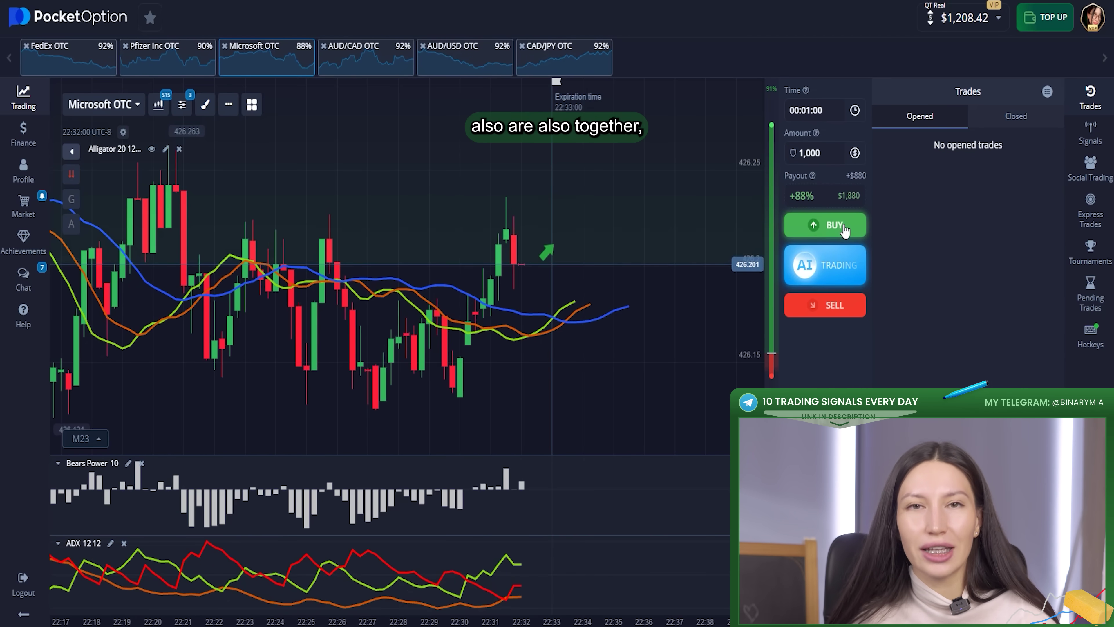
click(845, 229)
scroll(579, 302, up, 3)
scroll(503, 273, up, 4)
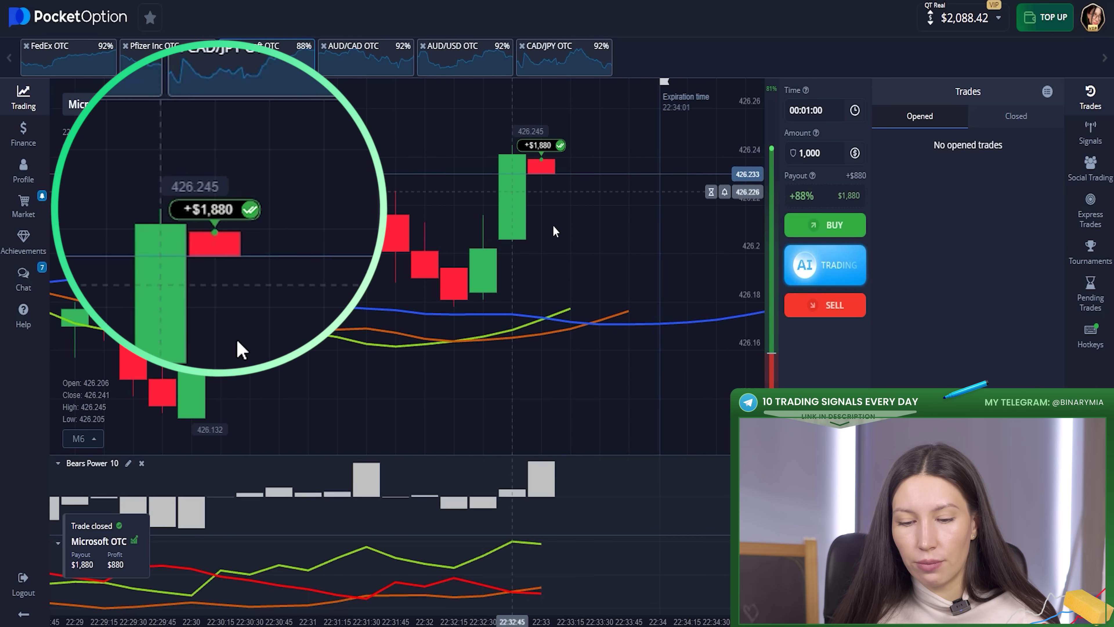
Step: Zoom the chart to review the Microsoft OTC trend, then switch to Pfizer Inc OTC
scroll(476, 281, down, 4)
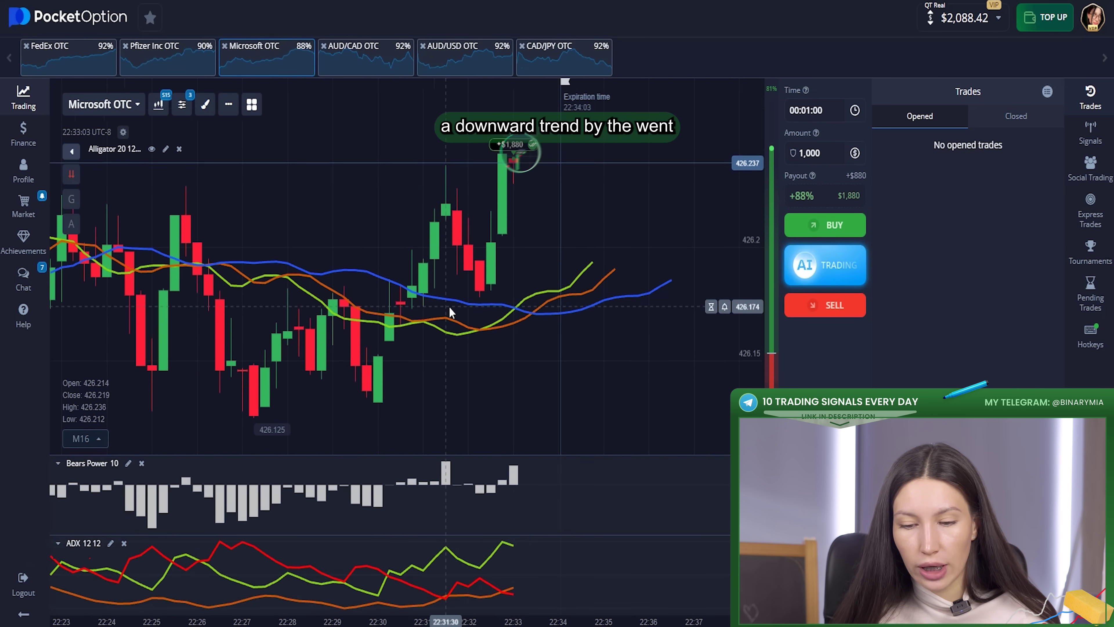
scroll(549, 304, up, 3)
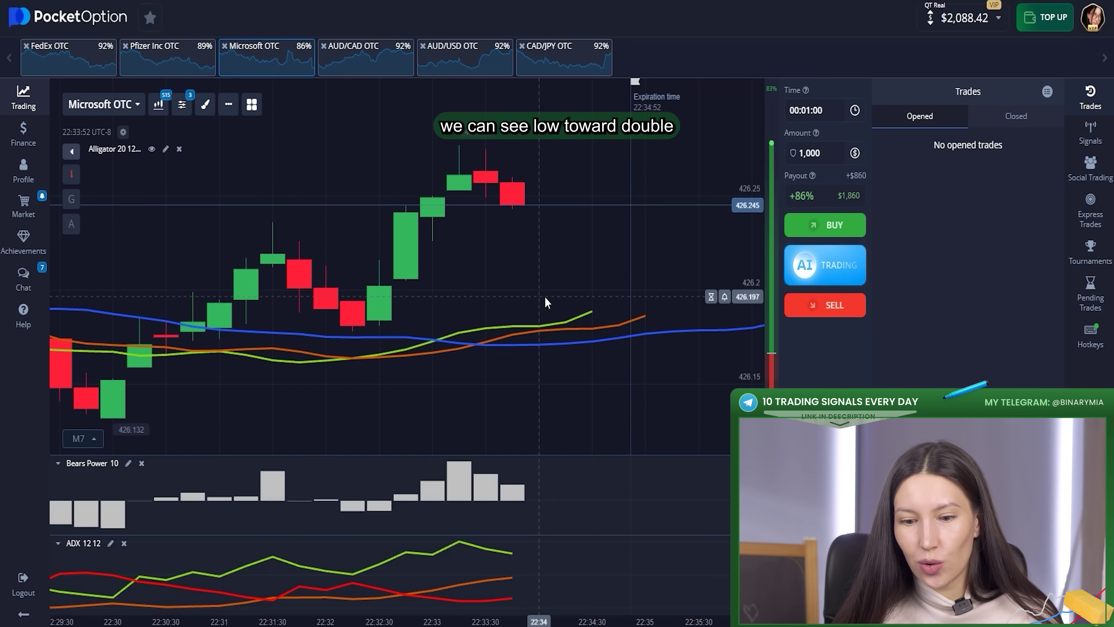
scroll(544, 295, down, 1)
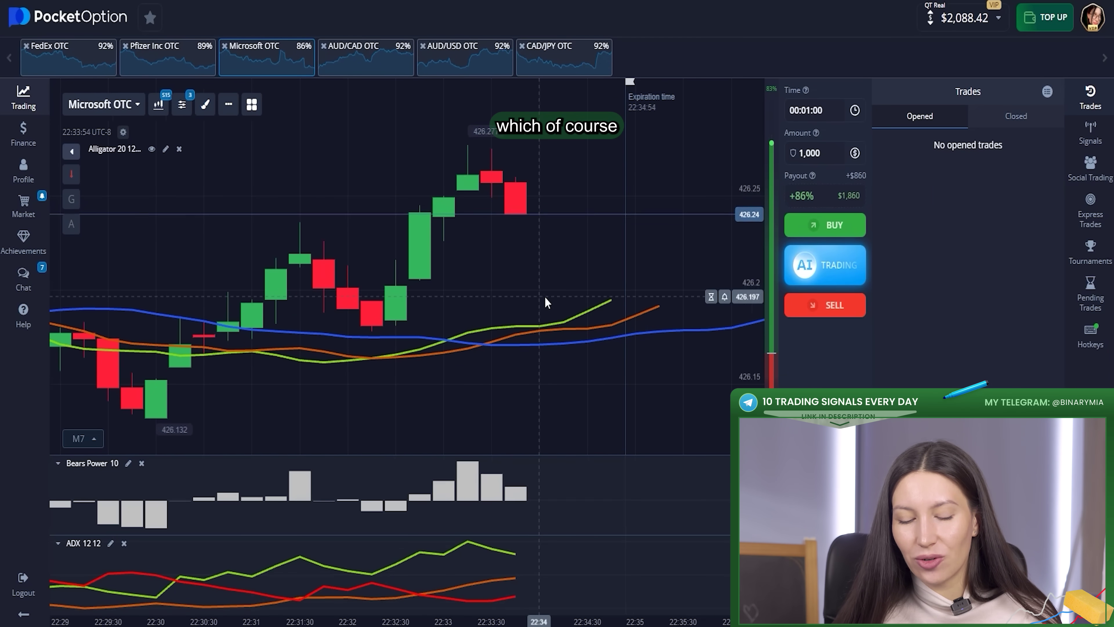
click(175, 64)
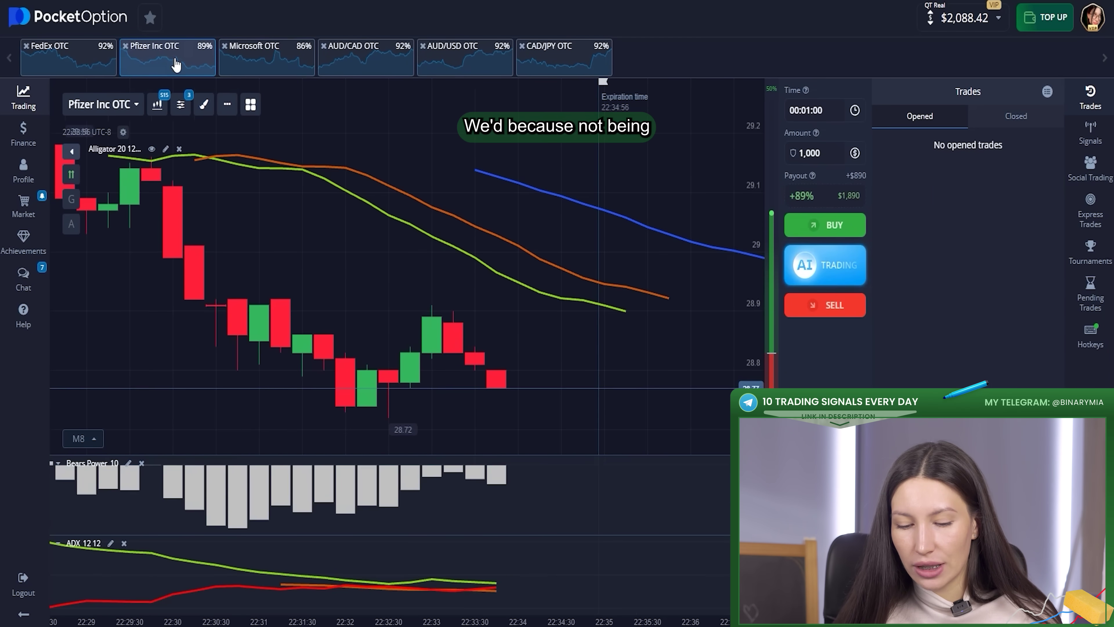
Step: Place a $1,500 Sell trade on Pfizer Inc OTC and let it close in profit
scroll(441, 322, down, 5)
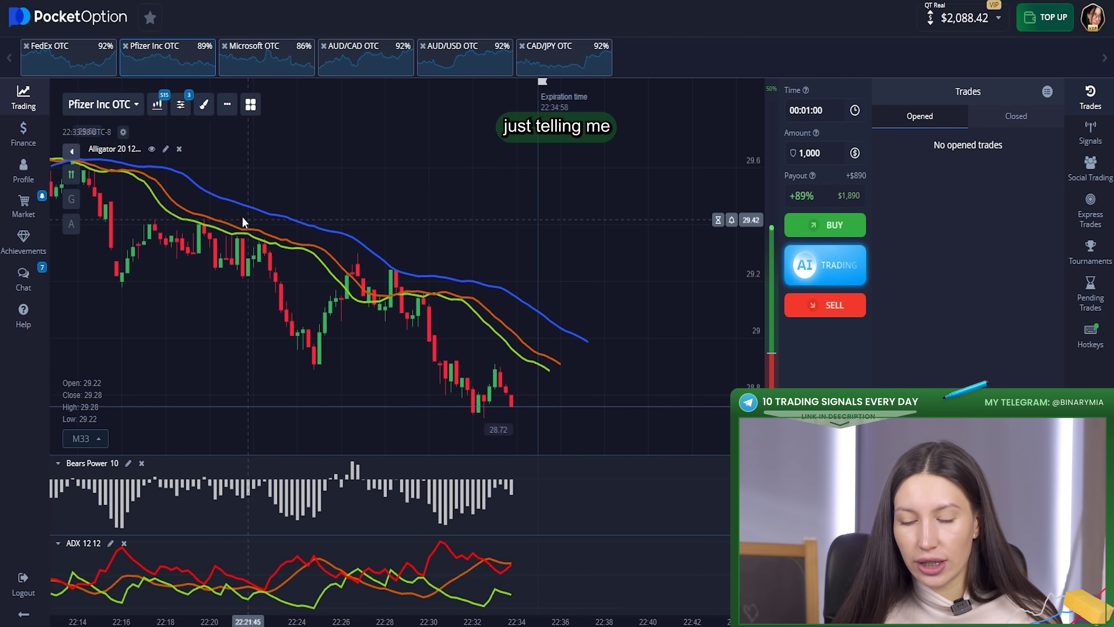
scroll(570, 254, up, 3)
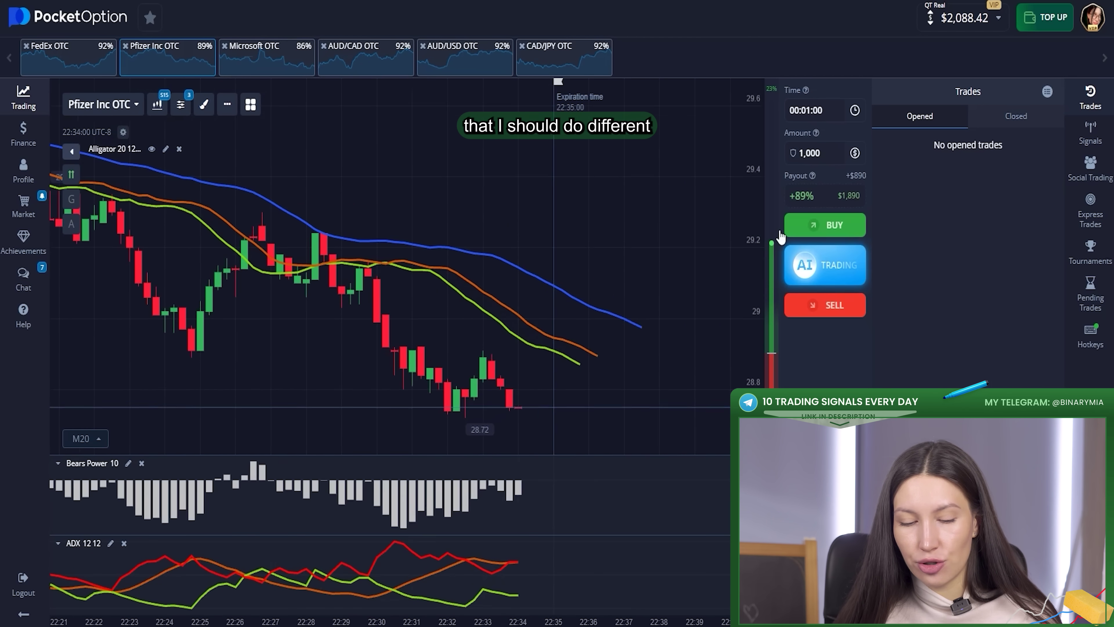
click(816, 153)
click(631, 276)
click(685, 250)
click(685, 303)
click(685, 303)
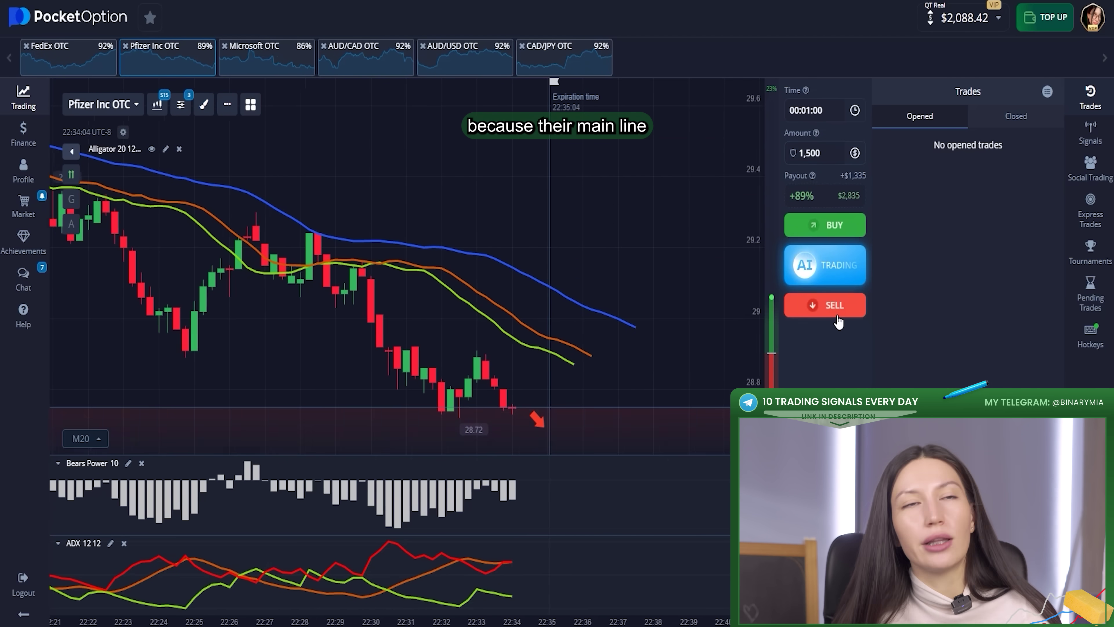
click(839, 313)
scroll(531, 408, up, 3)
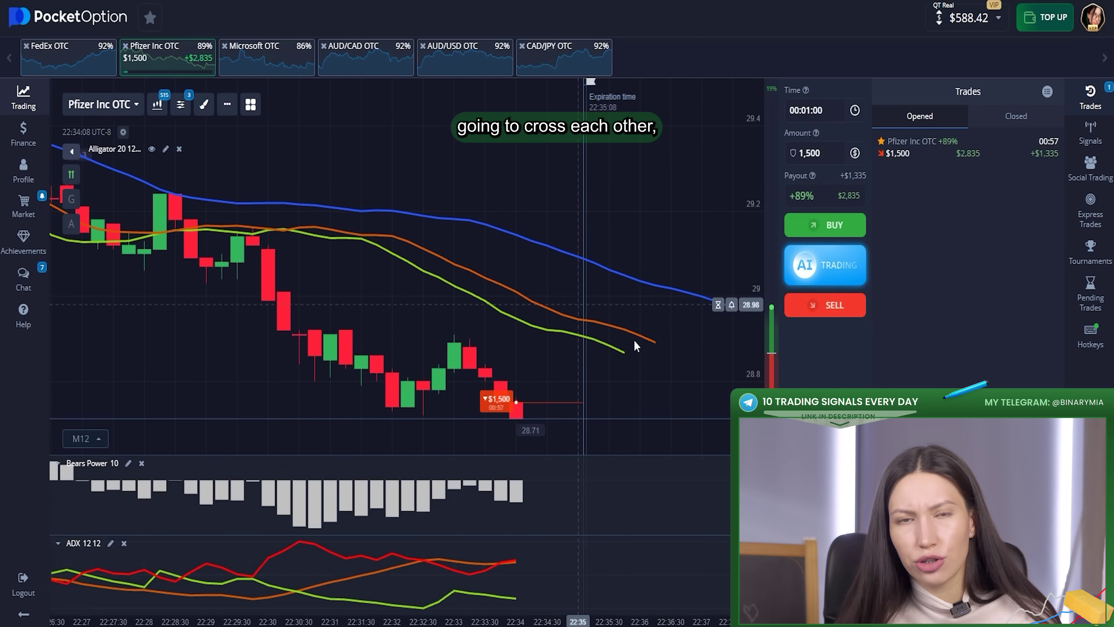
scroll(593, 350, up, 3)
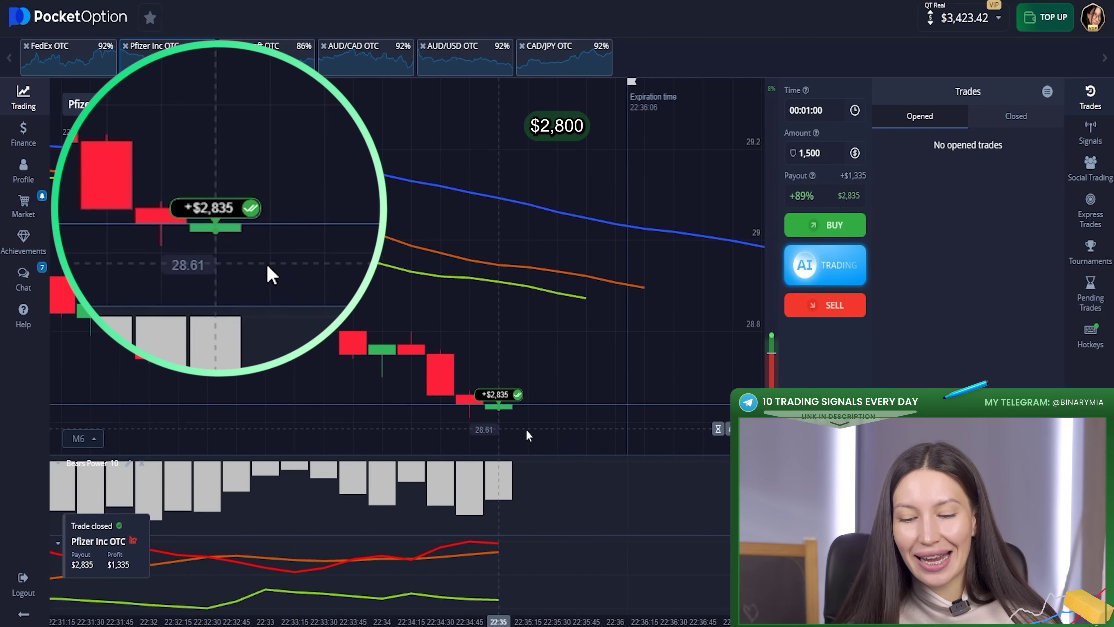
scroll(460, 389, down, 1)
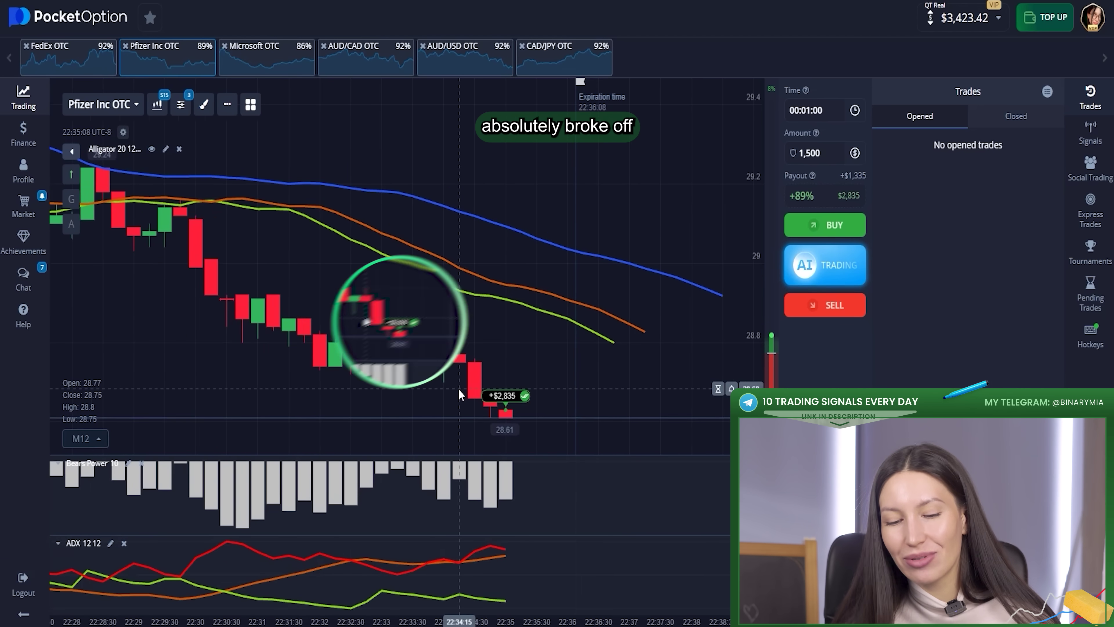
scroll(458, 388, up, 1)
scroll(468, 397, up, 1)
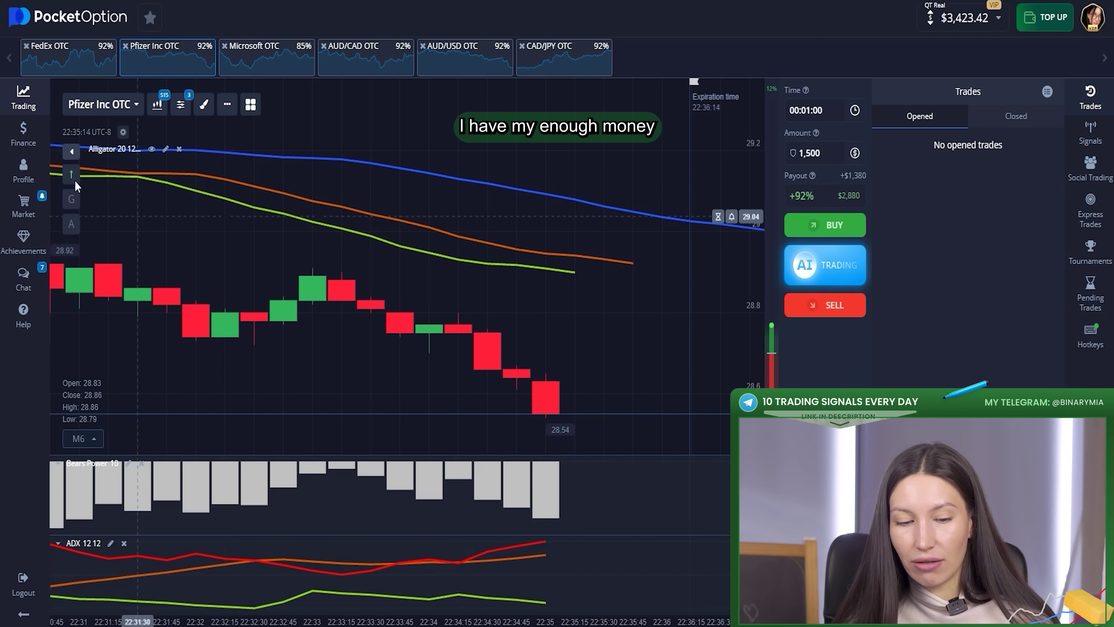
Step: Open the withdrawal form and select Tether (USDT) TRC-20 as the payment method
click(23, 132)
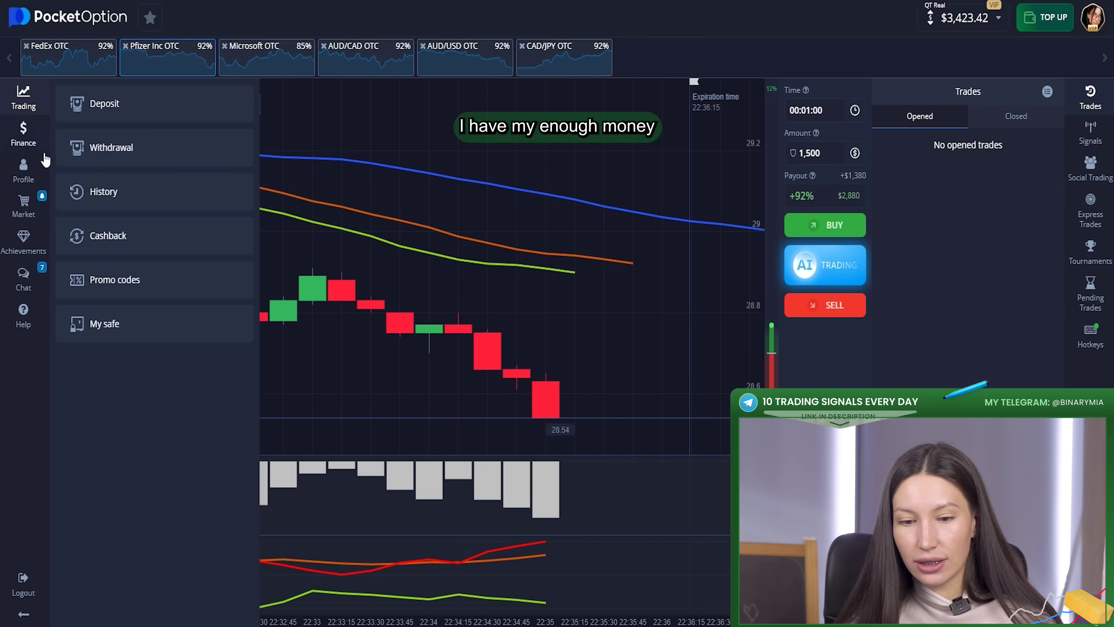
click(113, 148)
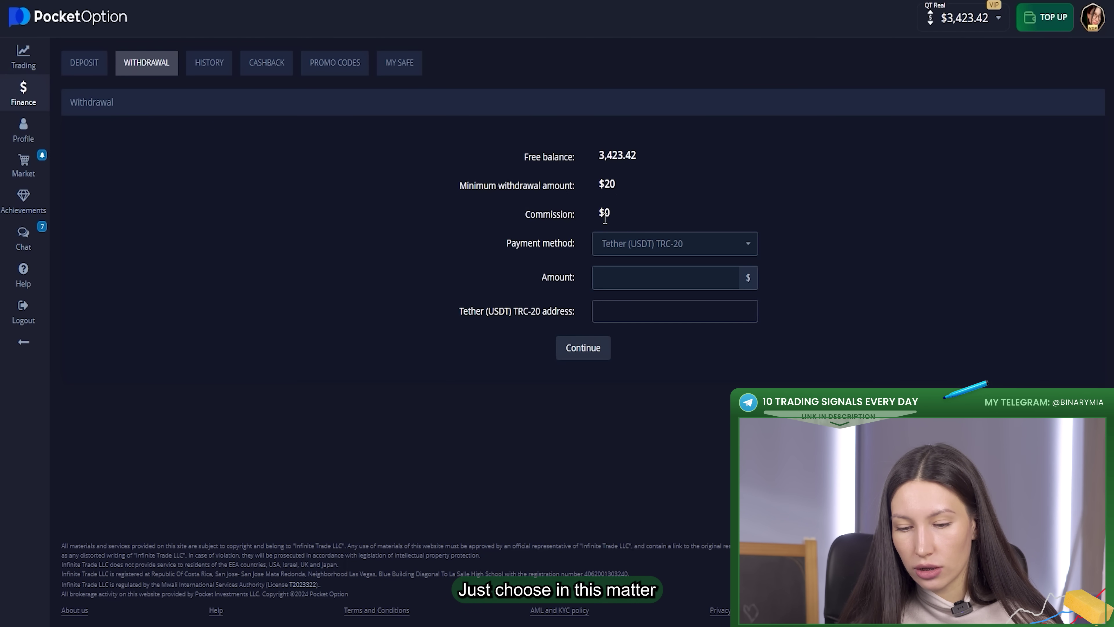
click(610, 244)
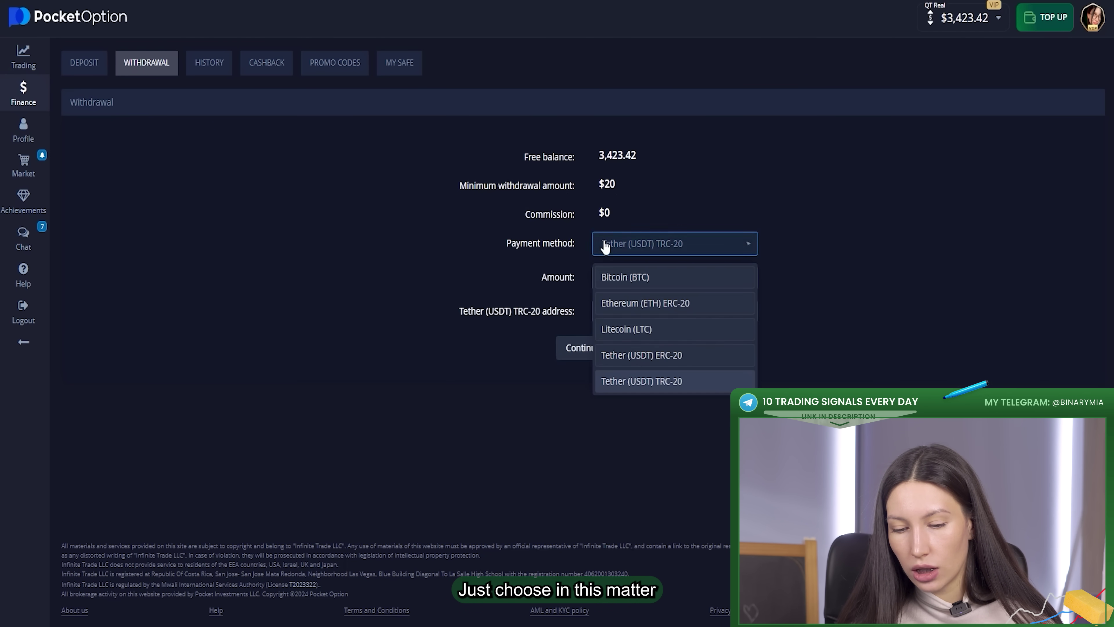
click(657, 388)
click(638, 235)
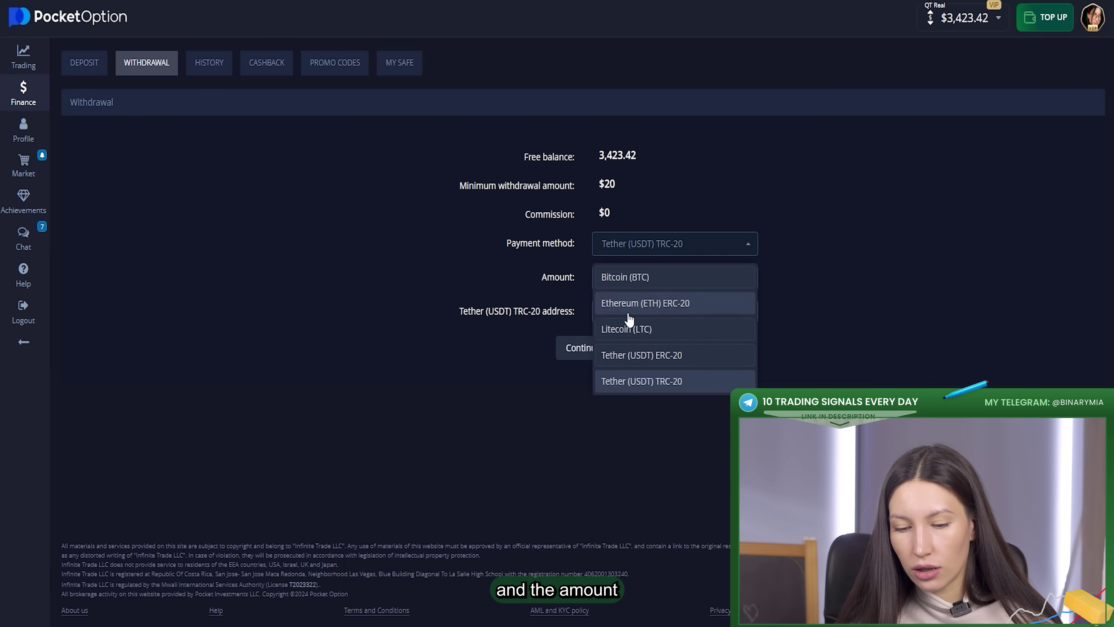
click(640, 382)
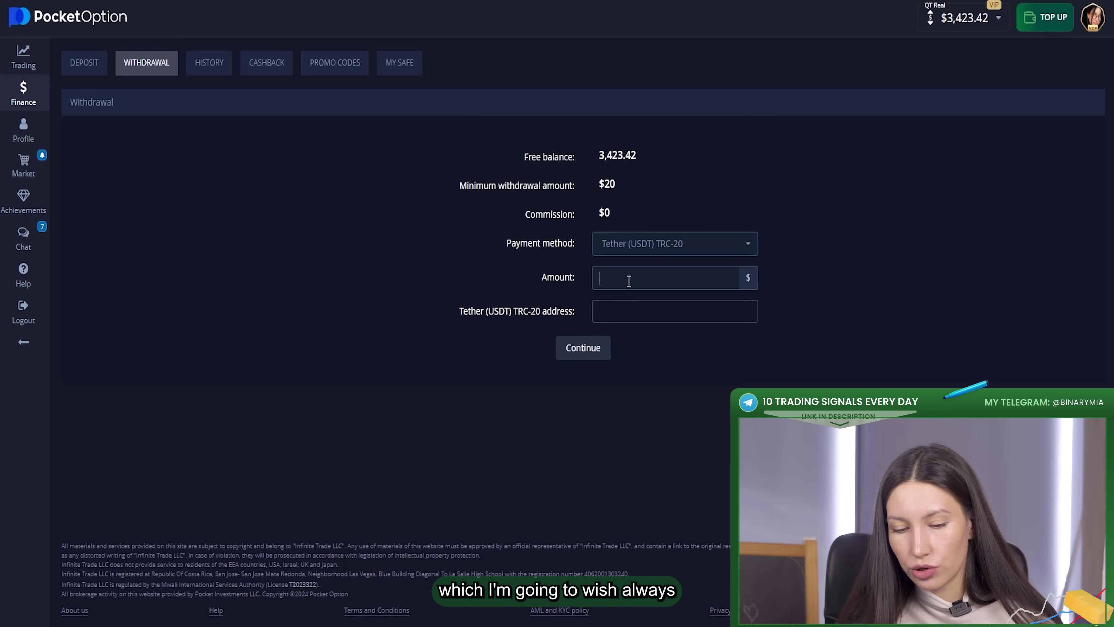
Step: Enter a 3,300 withdrawal amount and the wallet address, submit, and close the history panel
text(3400)
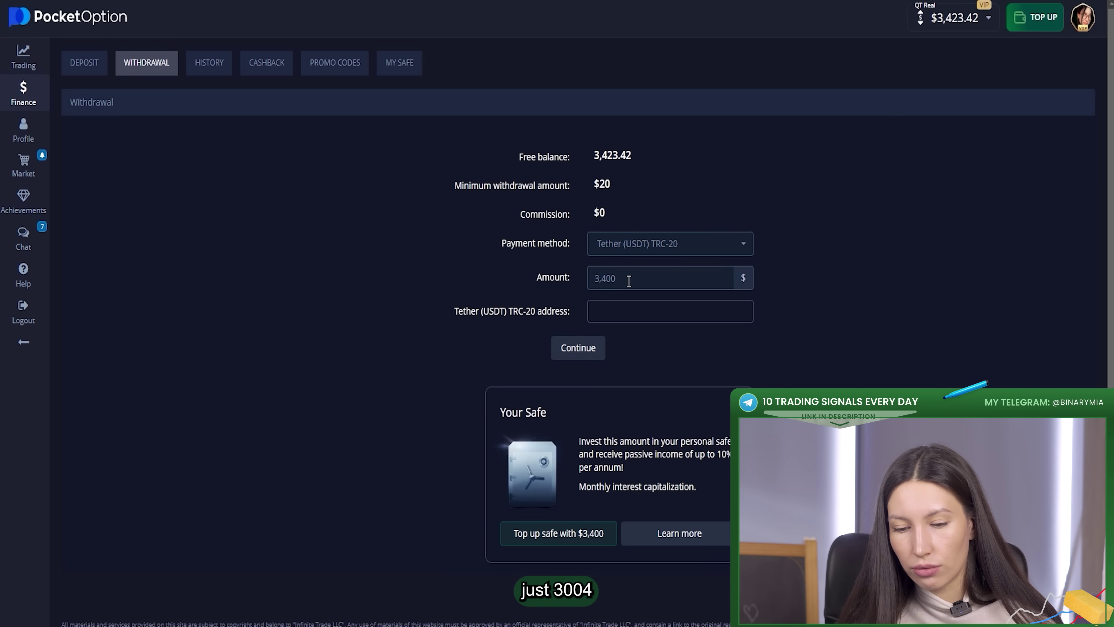
key(BackSpace)
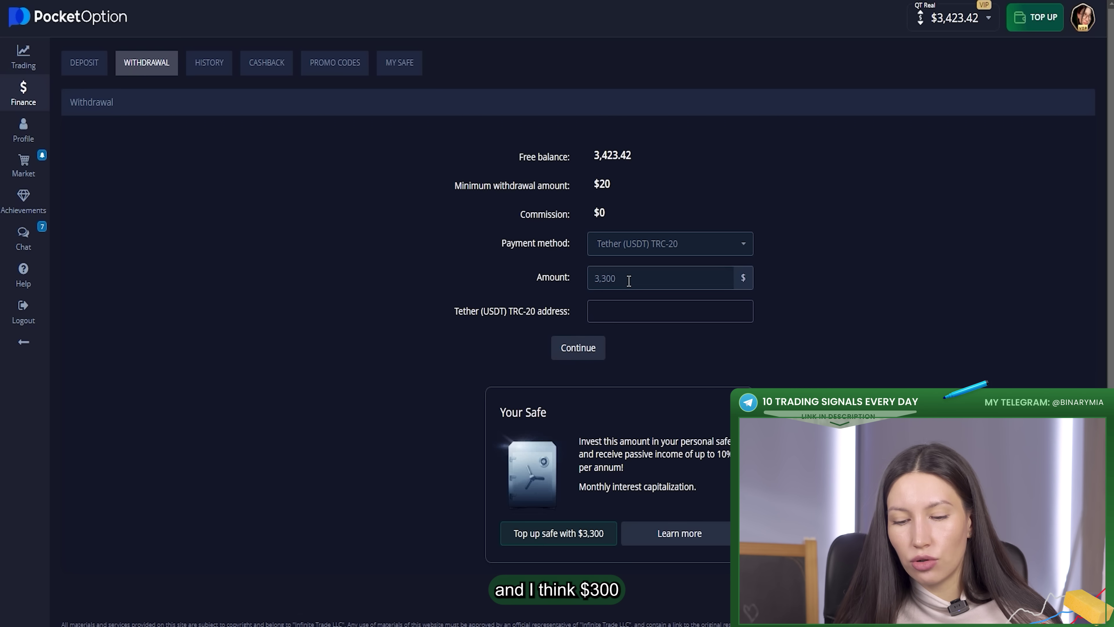
click(627, 306)
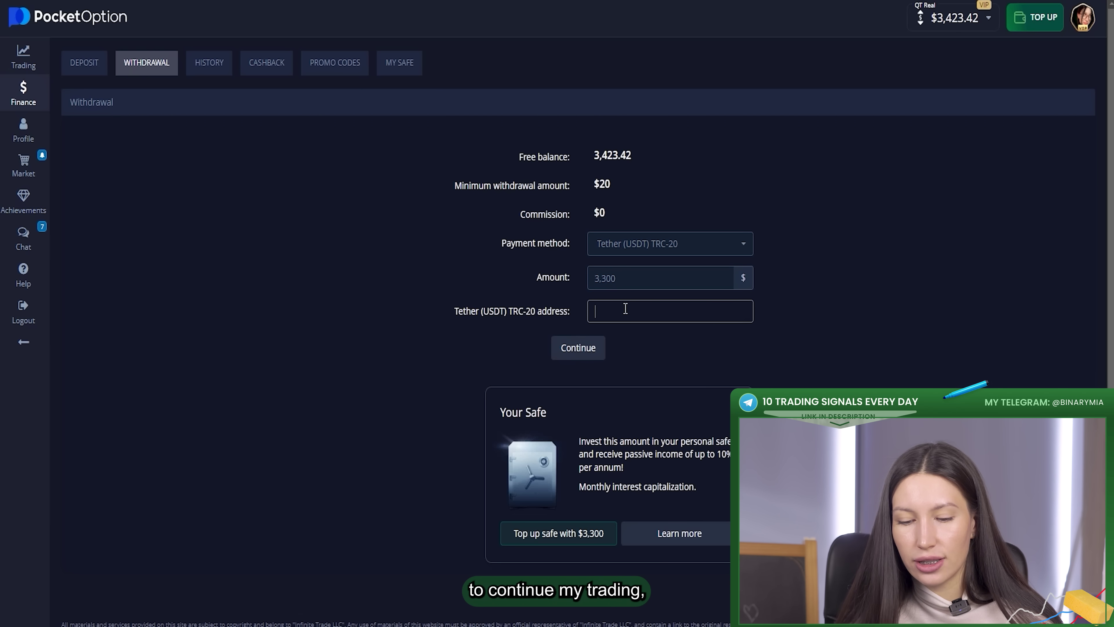
key(ctrl+v)
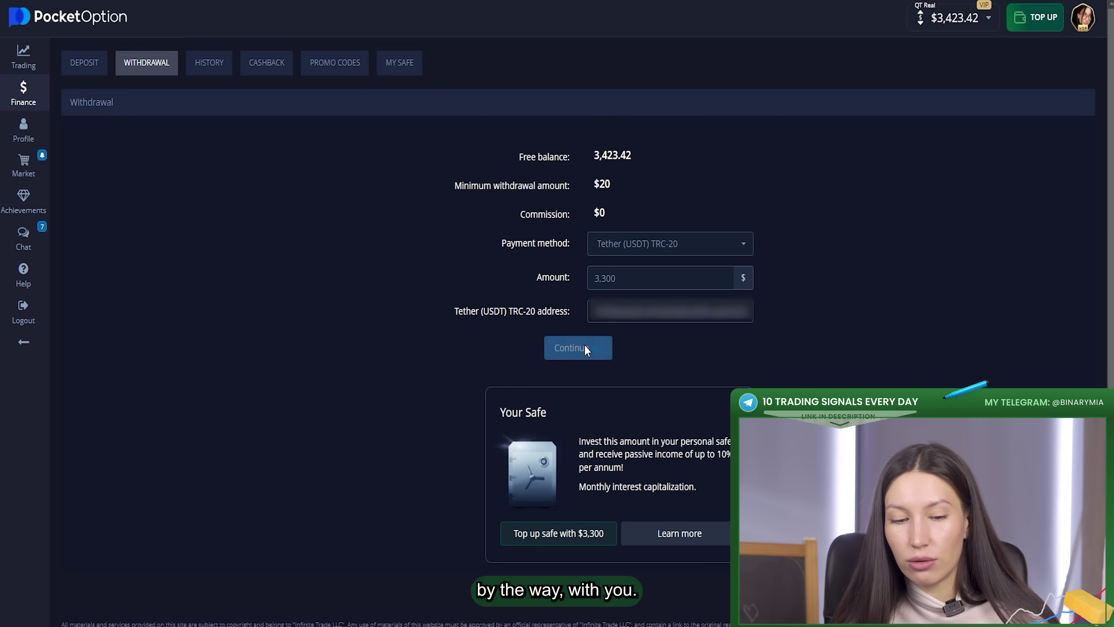
click(585, 347)
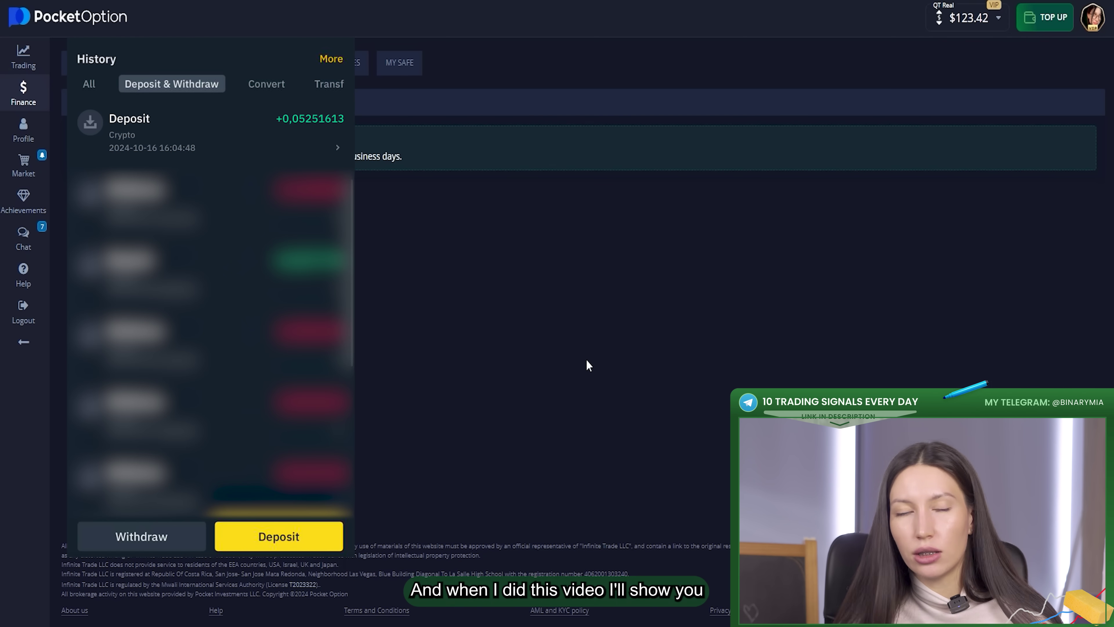
click(588, 365)
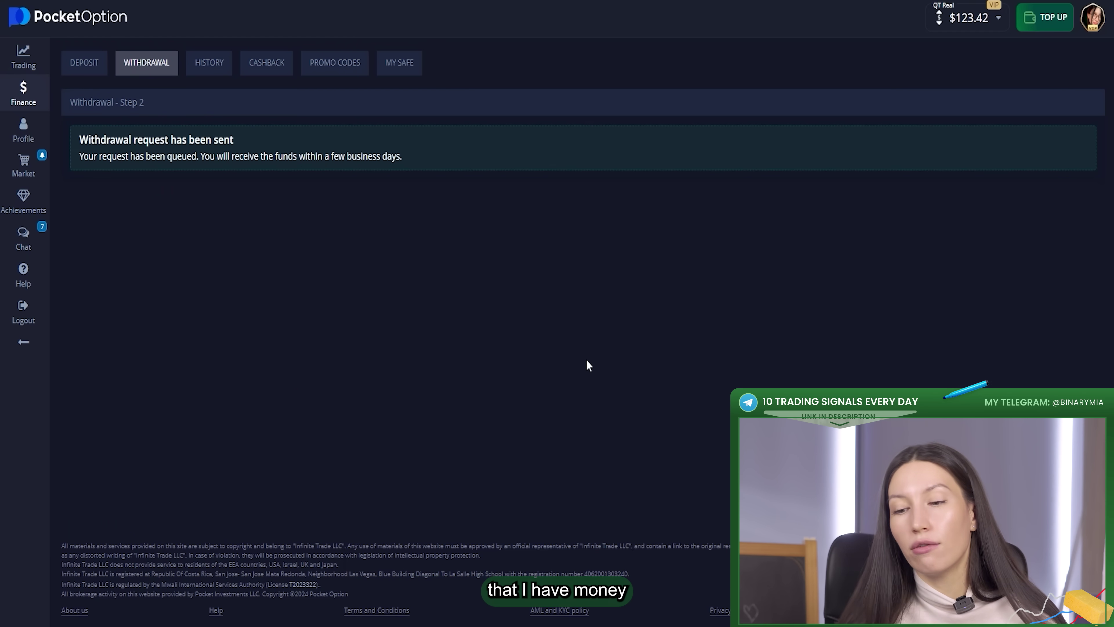